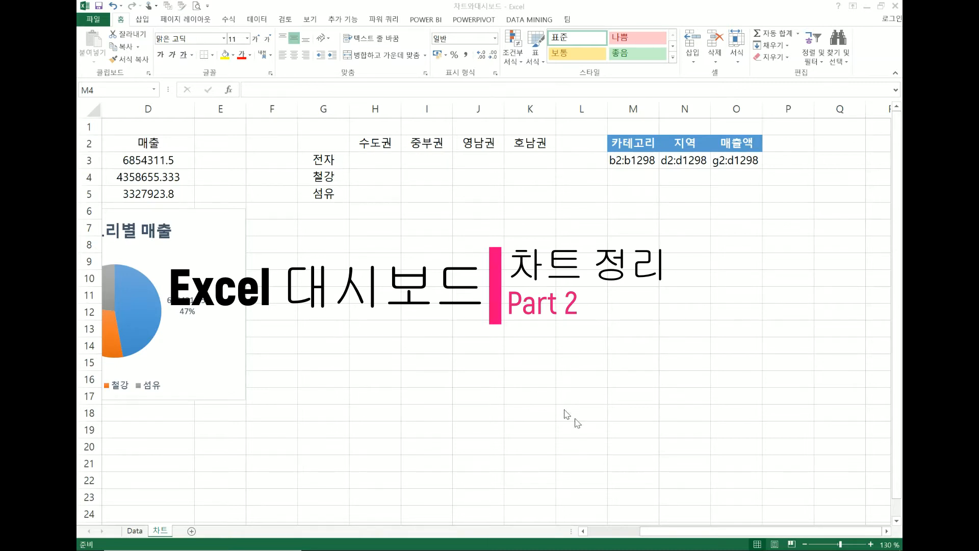
- Shift the 카테고리별 매출 pie chart slightly along the sheet and shrink it a little
click(659, 531)
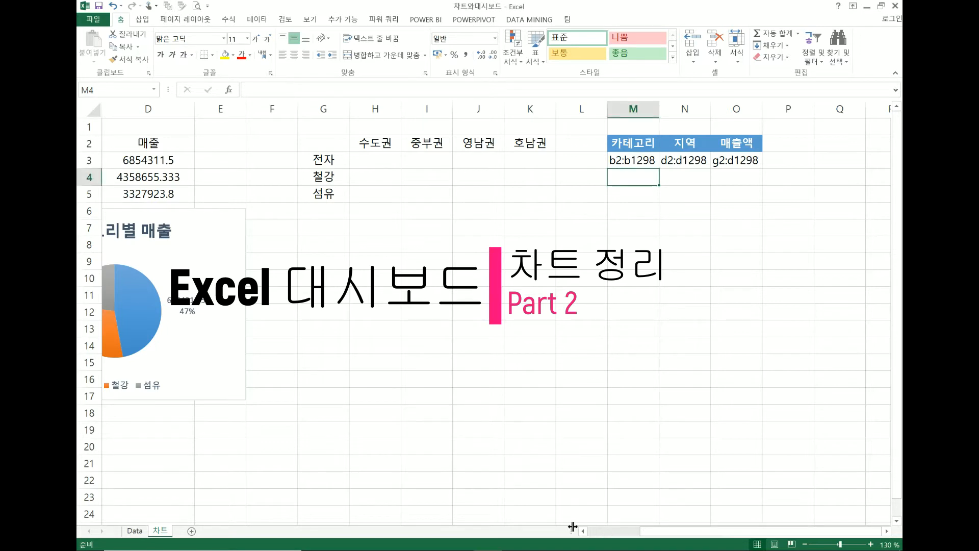
drag(650, 531, 618, 531)
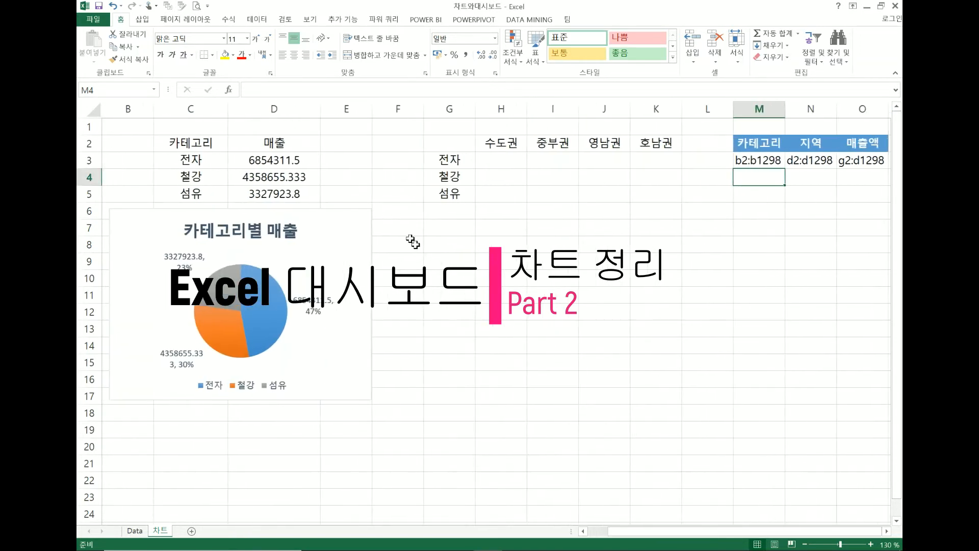
click(331, 240)
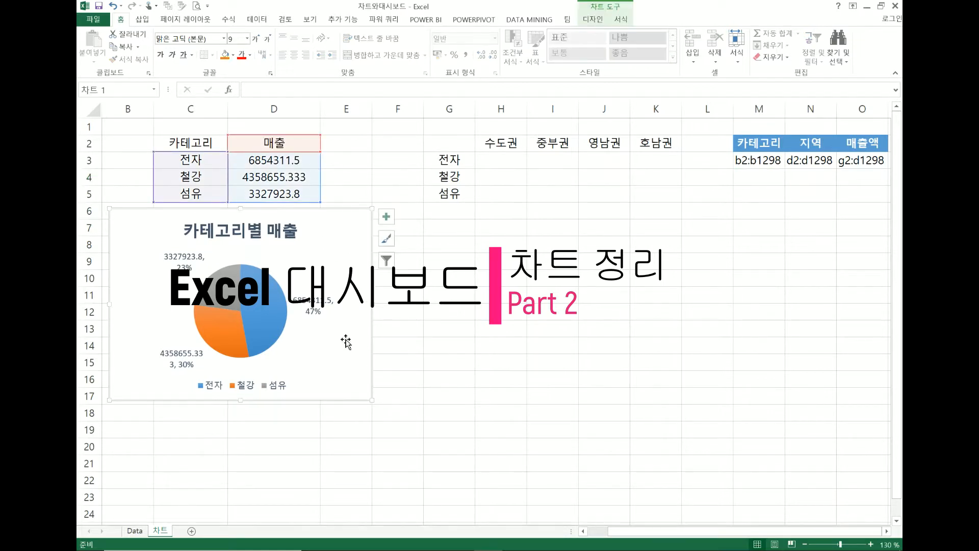
drag(346, 341, 353, 341)
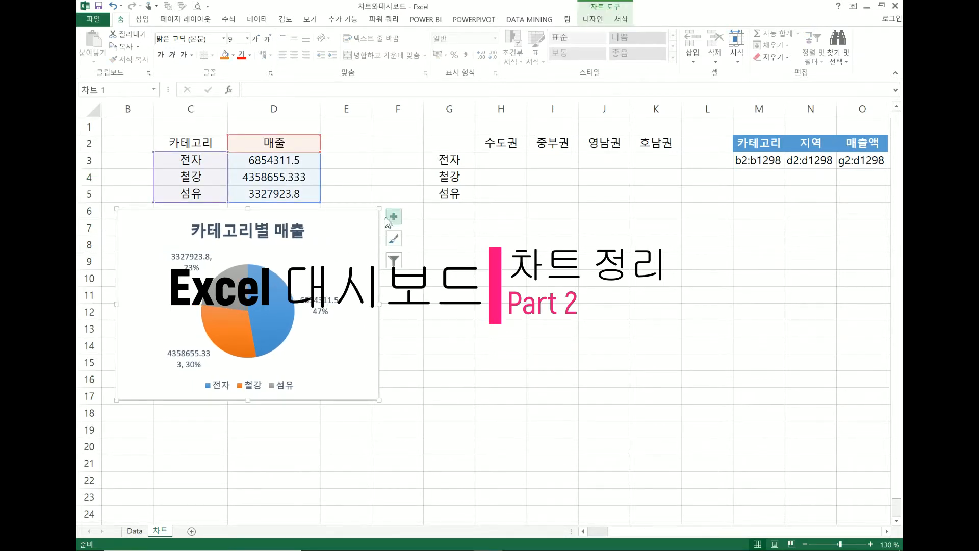
drag(379, 208, 358, 220)
click(552, 164)
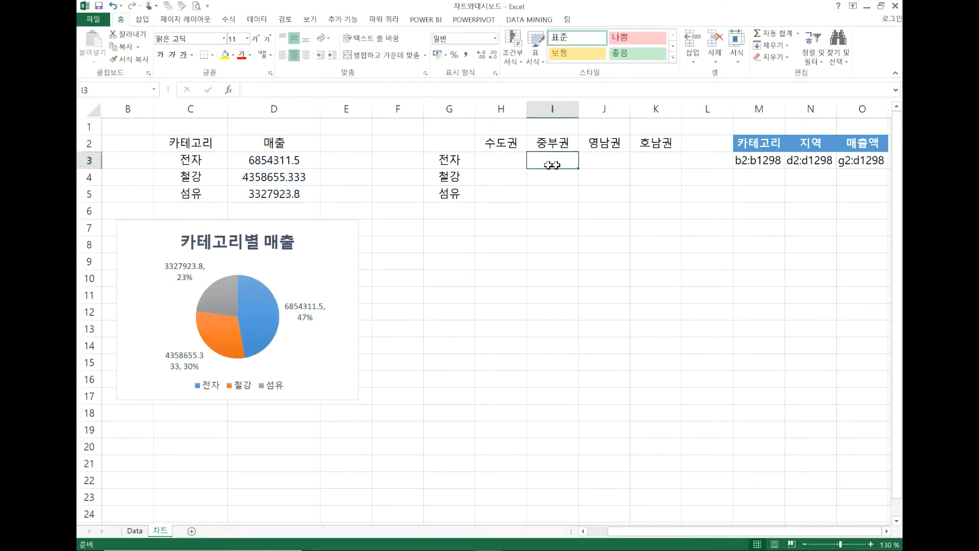
- Examine the empty region-by-category grid on the 차트 sheet and the source sales records on the Data sheet
drag(505, 144, 662, 144)
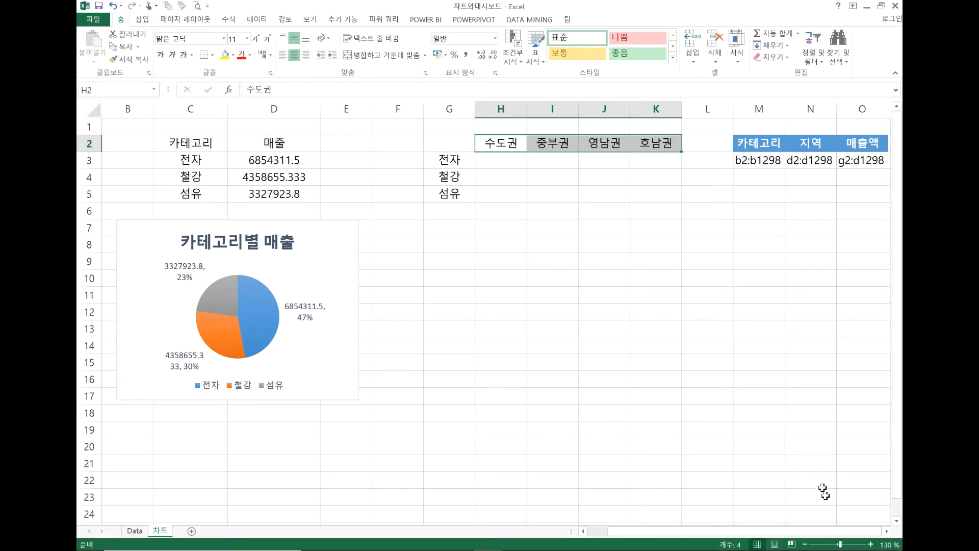
click(885, 531)
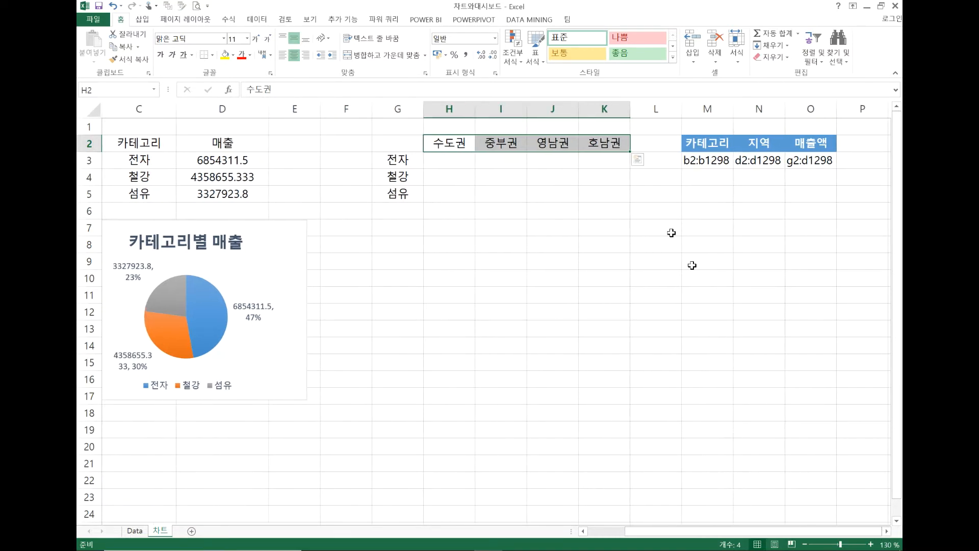
click(458, 162)
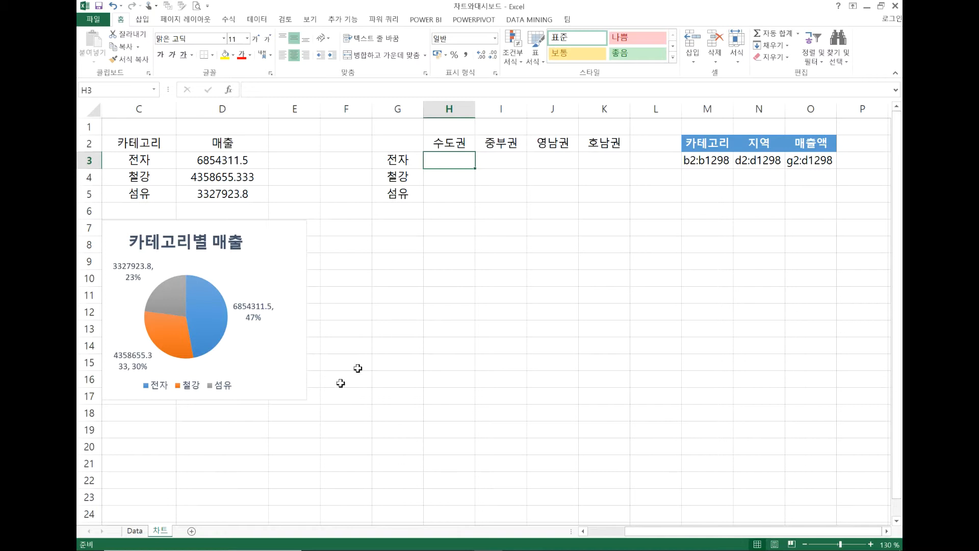
click(134, 531)
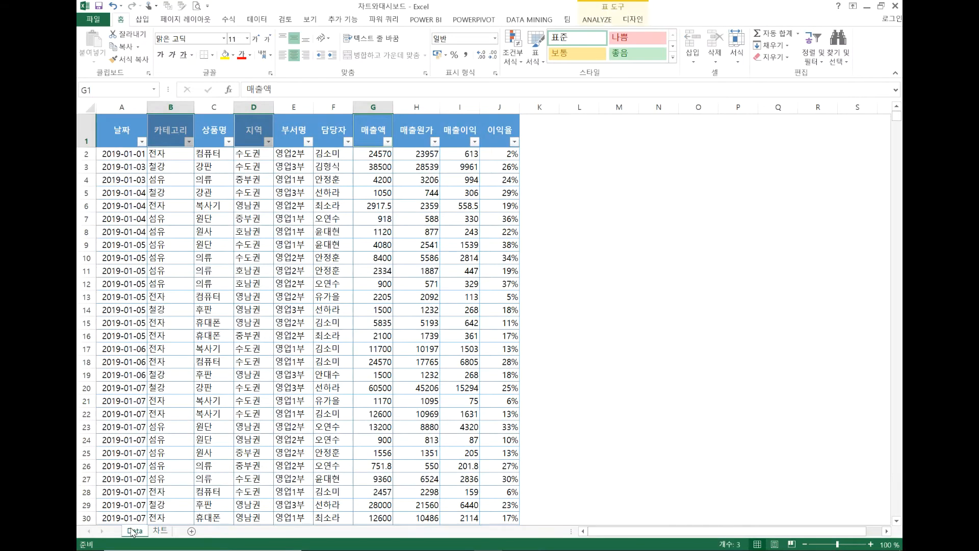
scroll(260, 450, down, 8)
scroll(260, 449, up, 8)
click(166, 282)
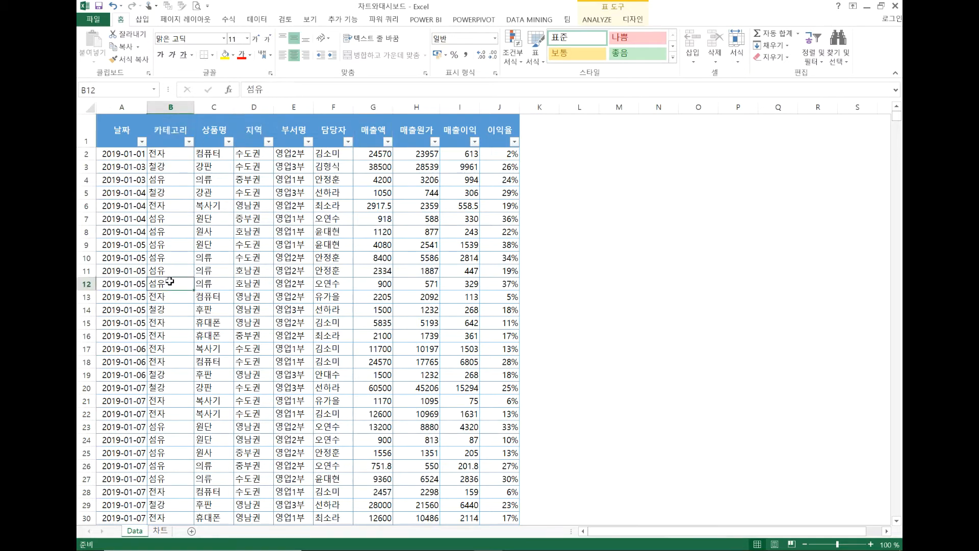
scroll(170, 293, down, 10)
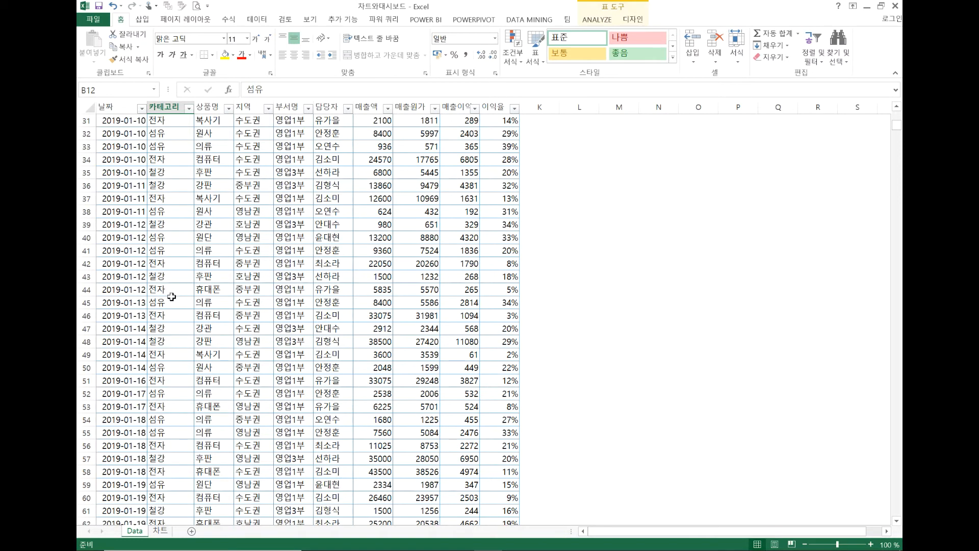
scroll(171, 296, down, 5)
scroll(172, 296, up, 15)
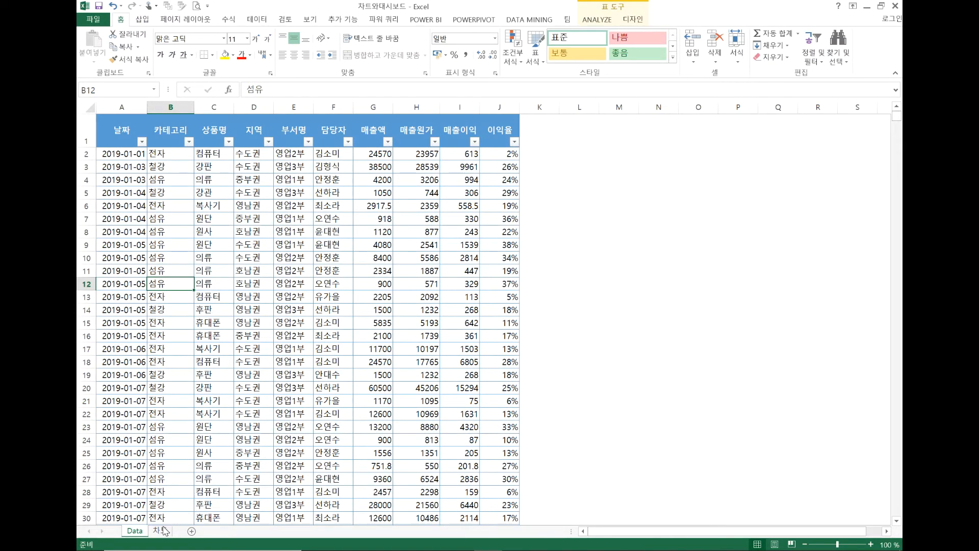
click(163, 531)
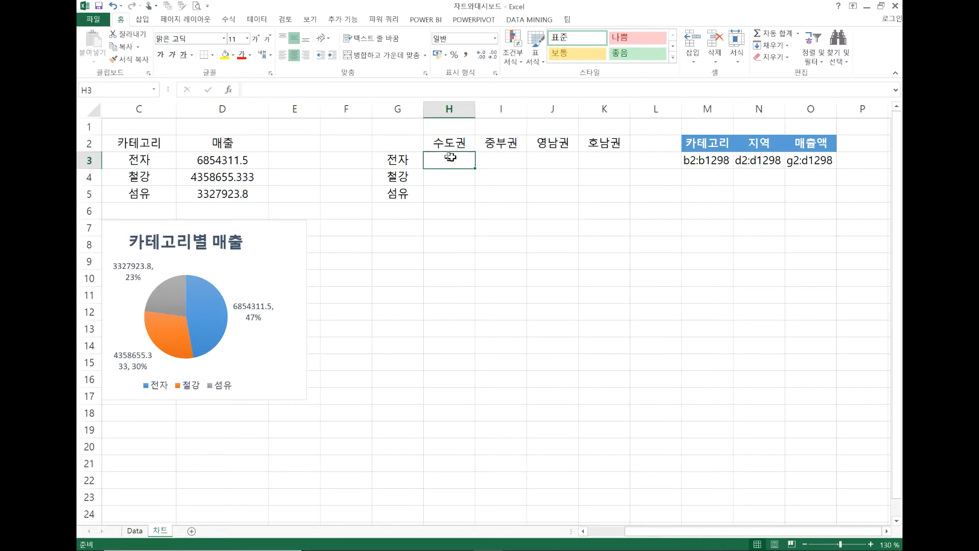
drag(450, 157, 606, 191)
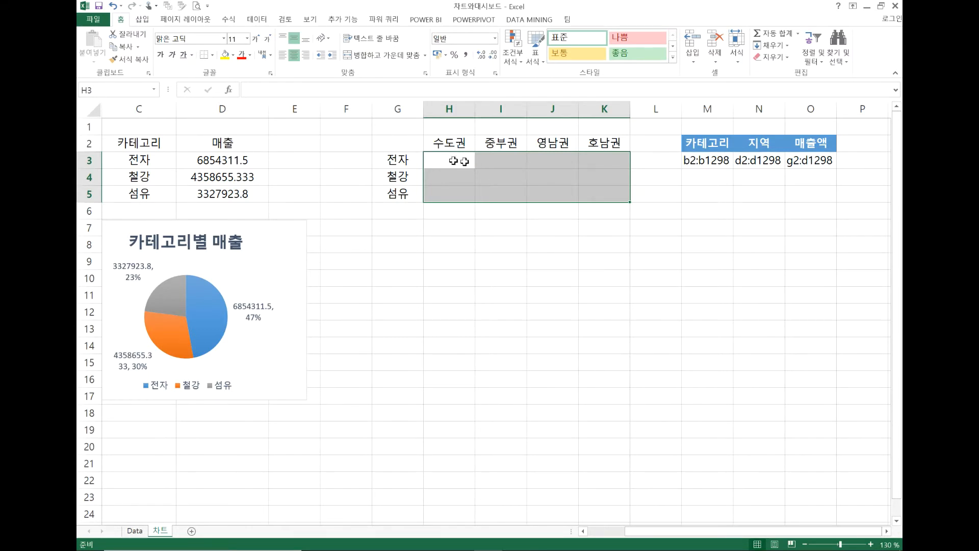
drag(412, 140, 605, 199)
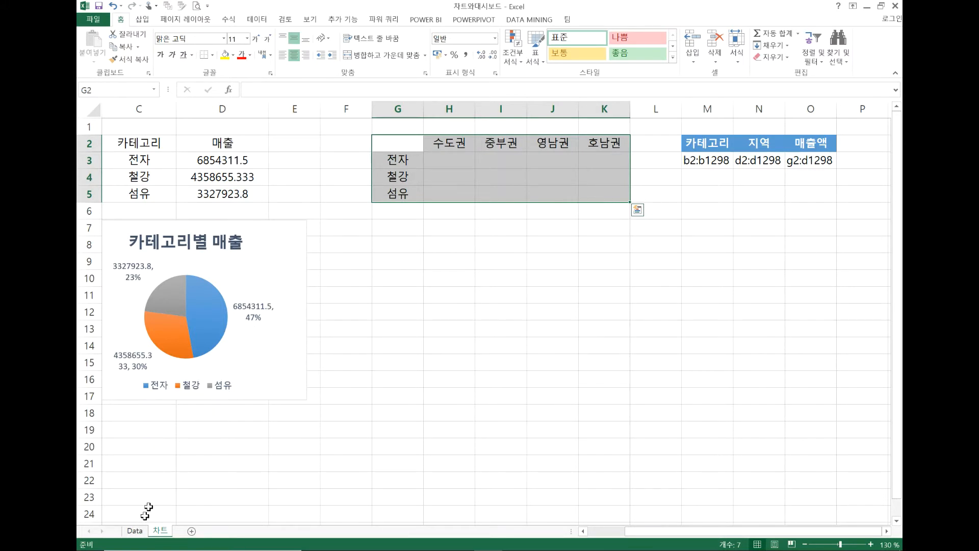
click(136, 533)
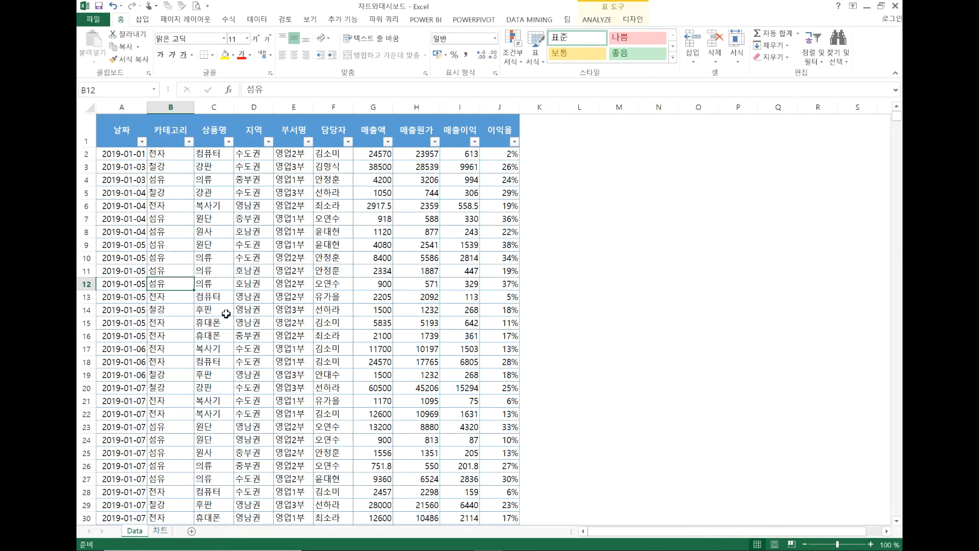
click(233, 305)
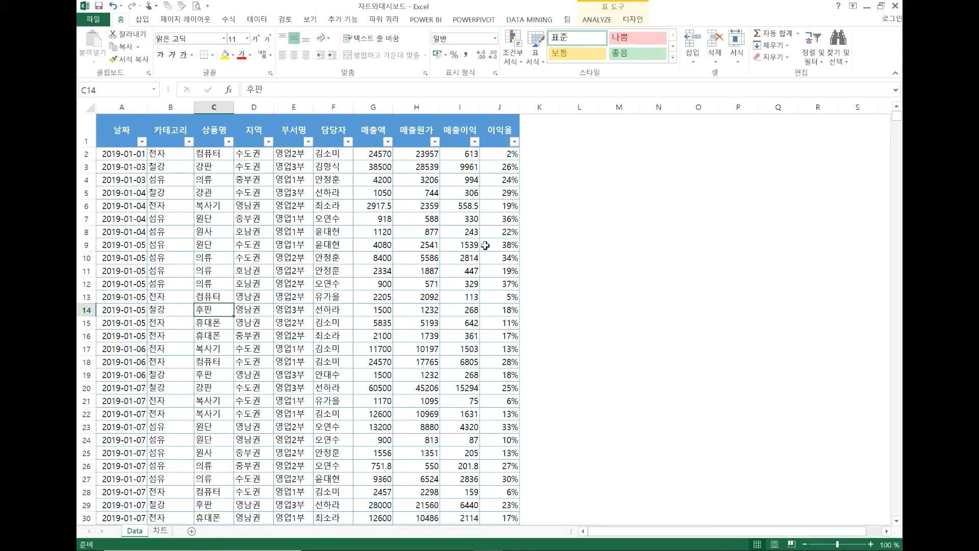
click(163, 531)
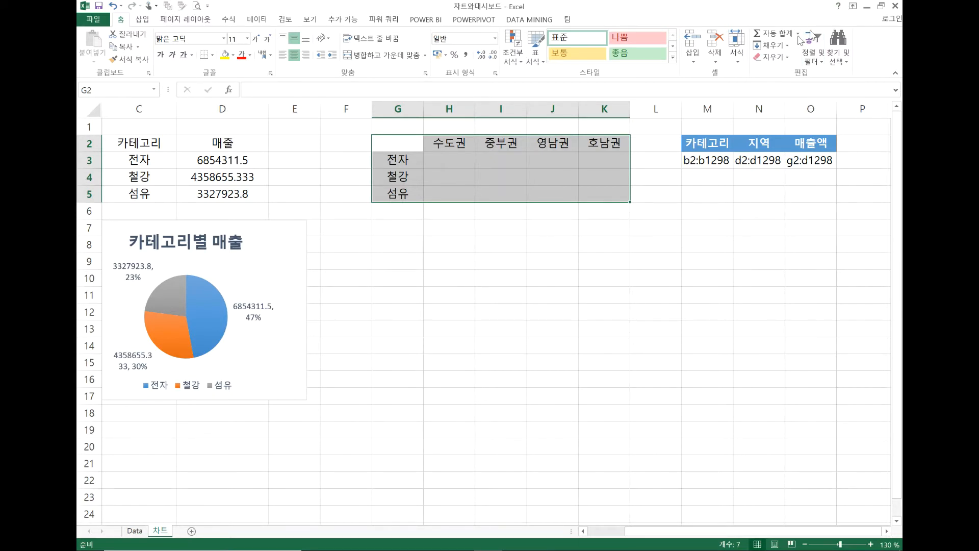
click(445, 172)
click(451, 160)
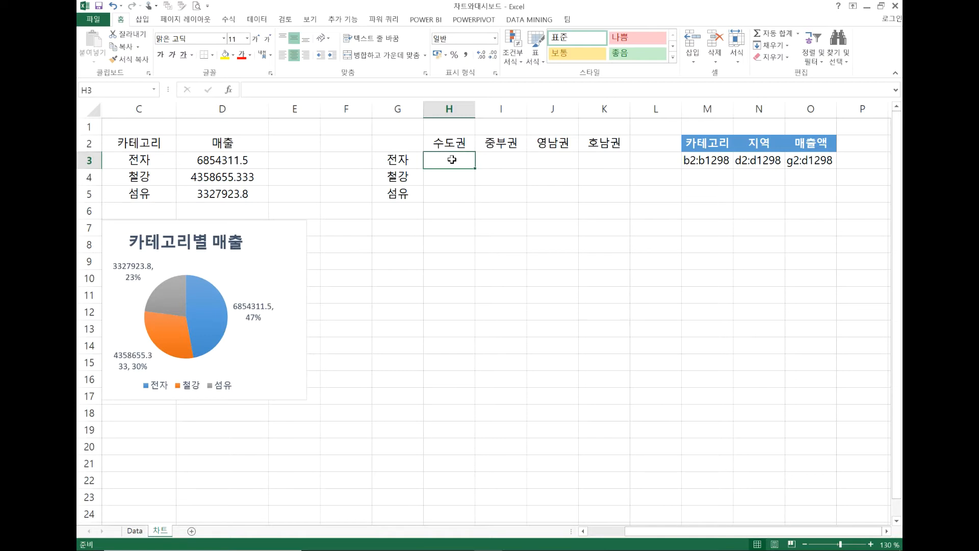
text(=)
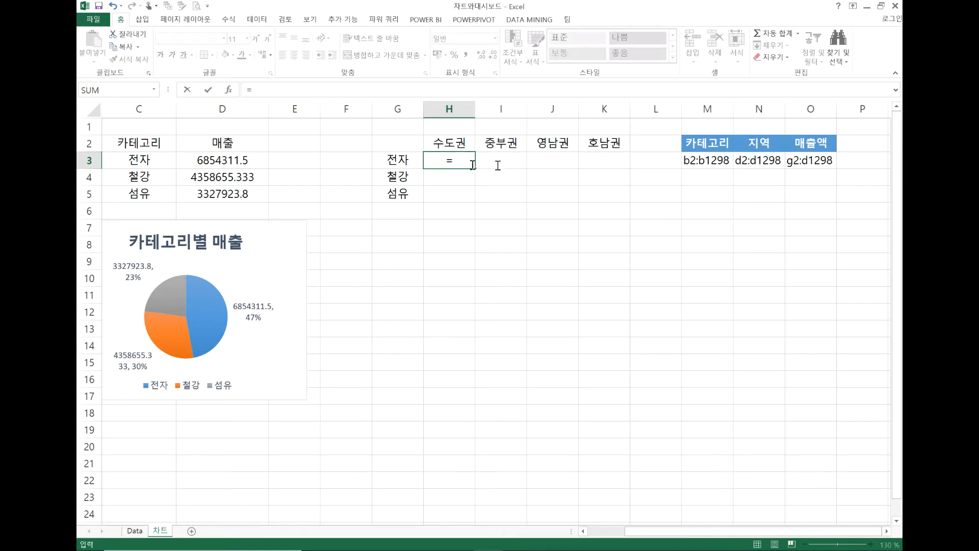
key(Escape)
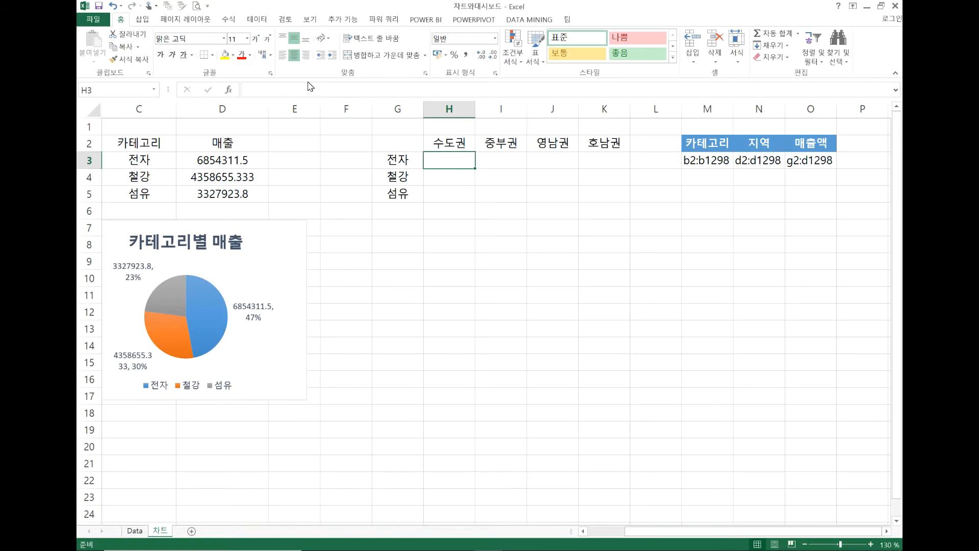
- Left-align cell H3, where the 전자 row meets the 수도권 column
click(415, 158)
click(454, 165)
click(286, 56)
- Begin a SUMIFS formula in cell H3
text(=)
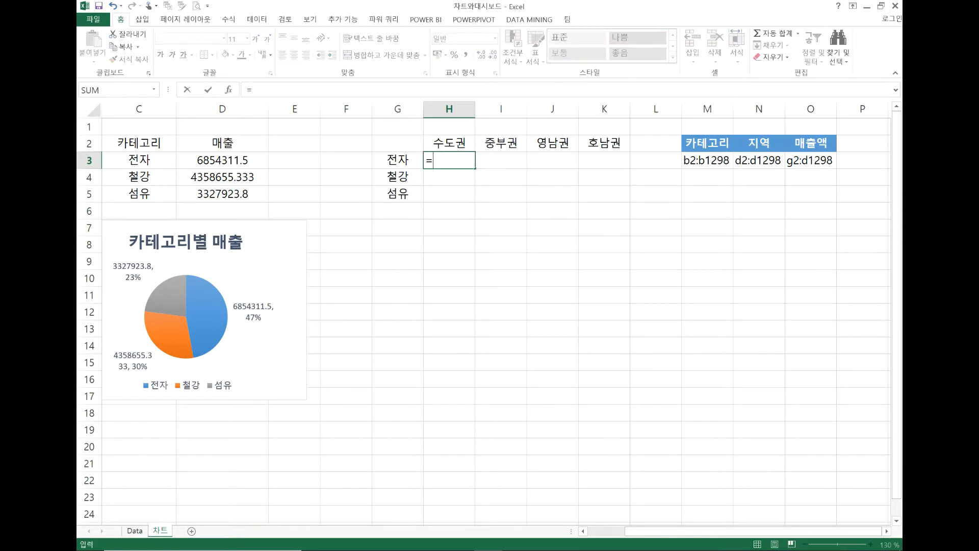
text(sumif)
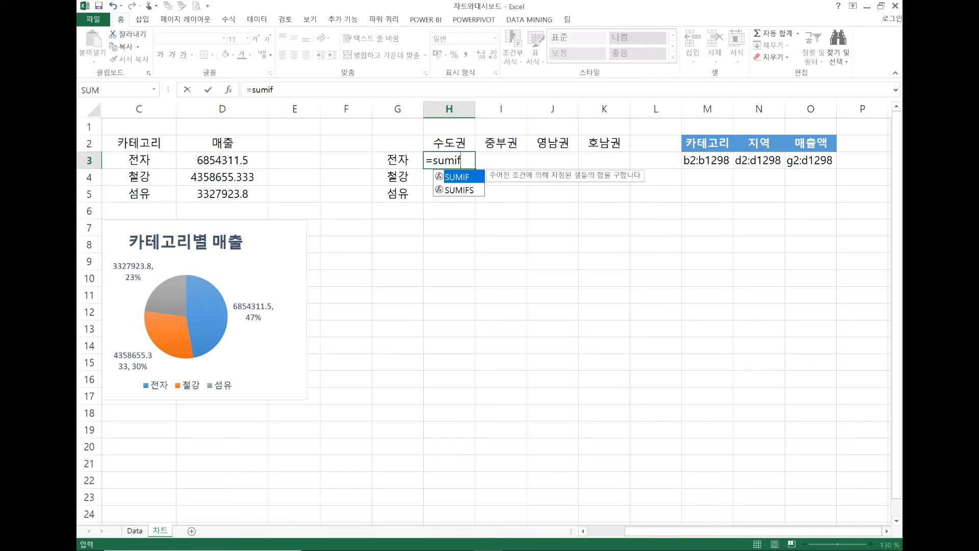
text(s()
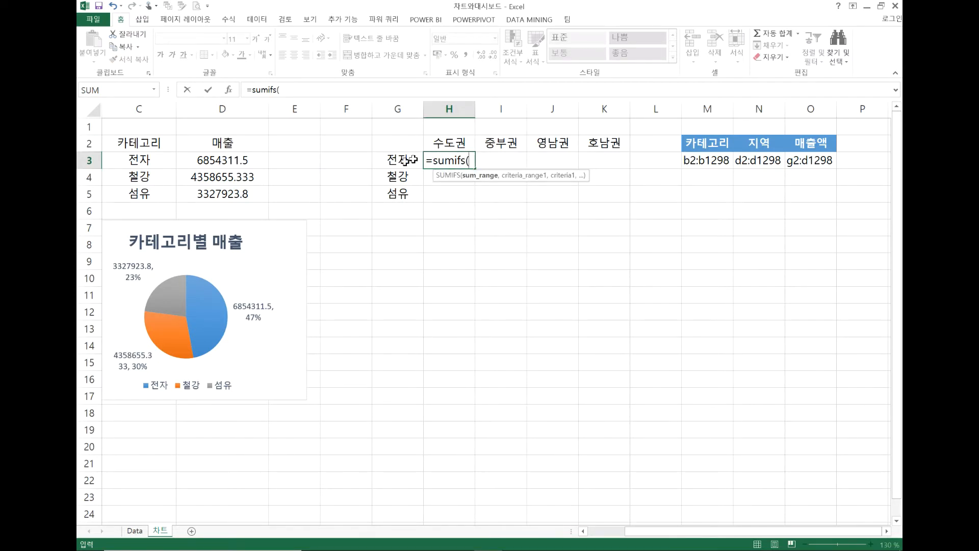
text(aocn)
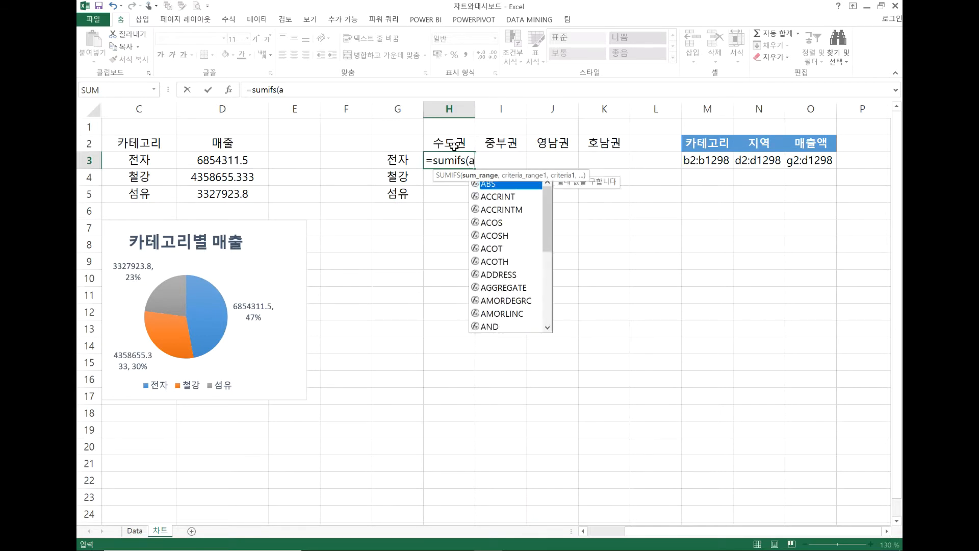
key(BackSpace)
key(BackSpace)
key(BackSpace)
key(BackSpace)
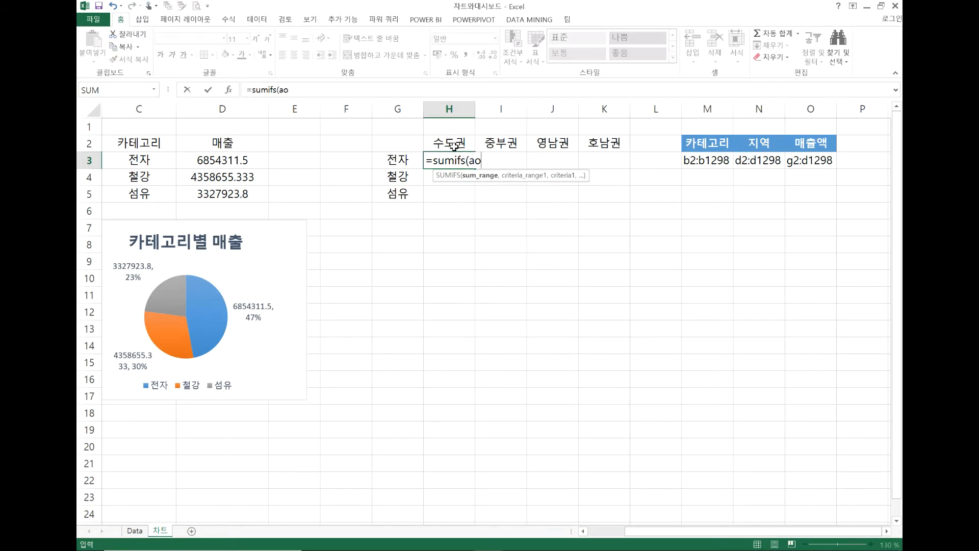
- Enter the table column 매출[매출액] as the sum range of the SUMIFS formula
key(Hangul)
text(매출[)
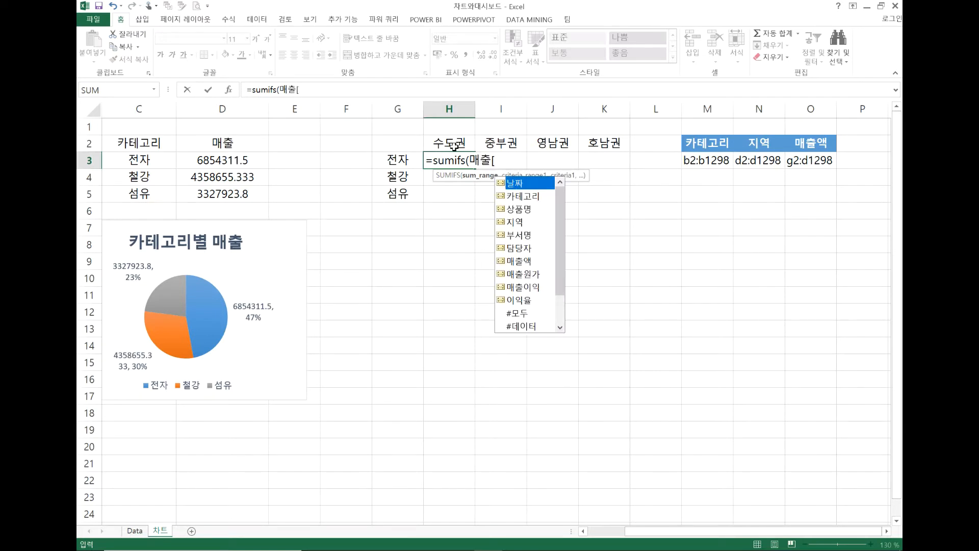
key(Down)
key(Down)
key(Down)
key(Down)
key(Down)
key(Down)
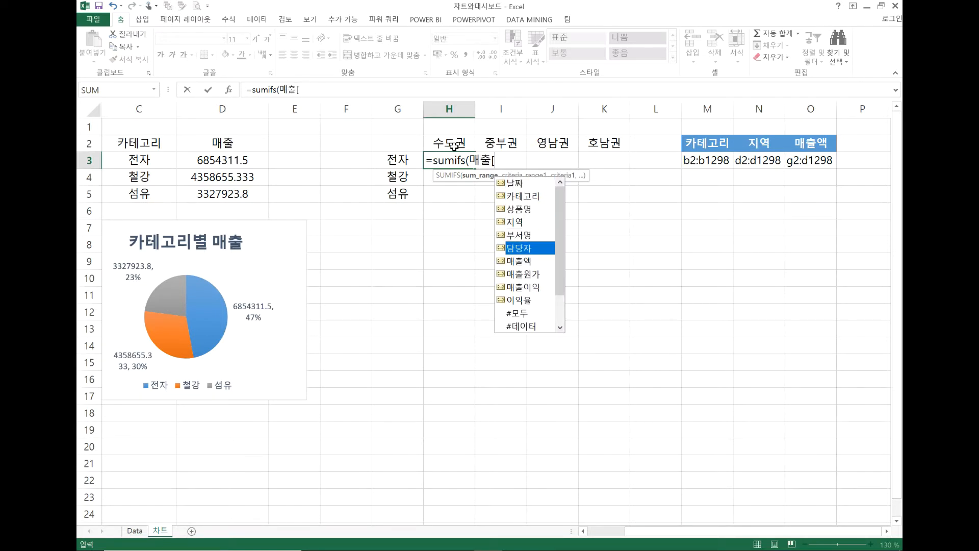
key(Tab)
text(],)
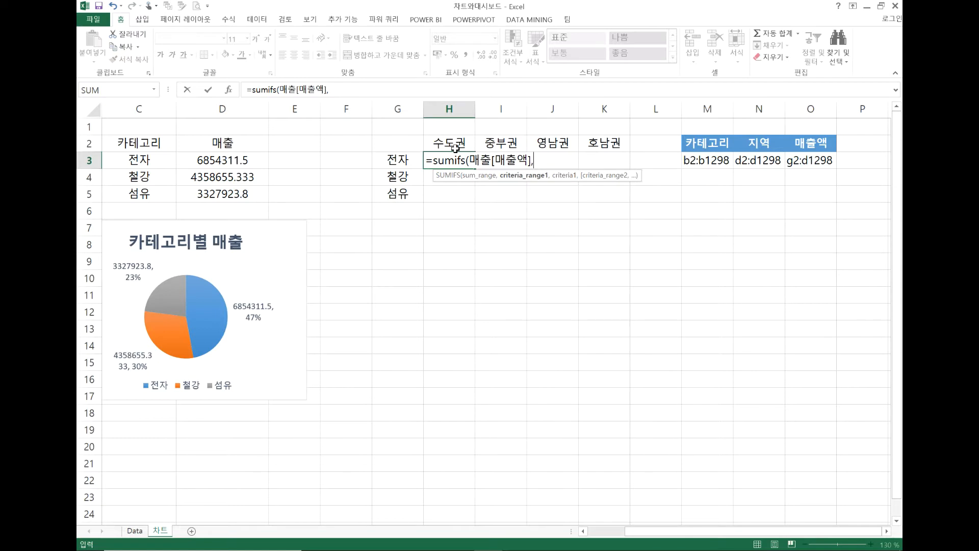
- Add the first condition to the SUMIFS formula: range 매출[카테고리] with criterion $G3, locking only the column
text(매출[)
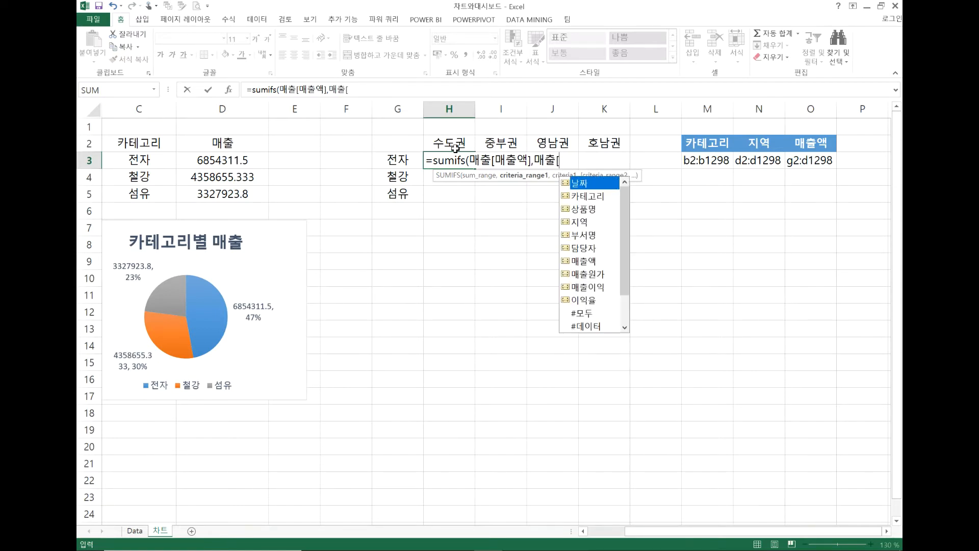
text(카테고리)
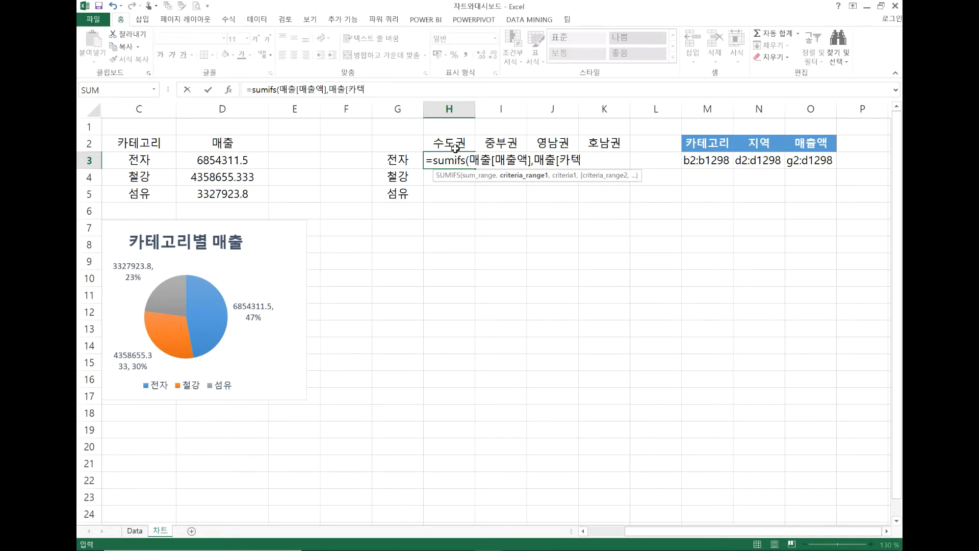
text(],)
click(403, 159)
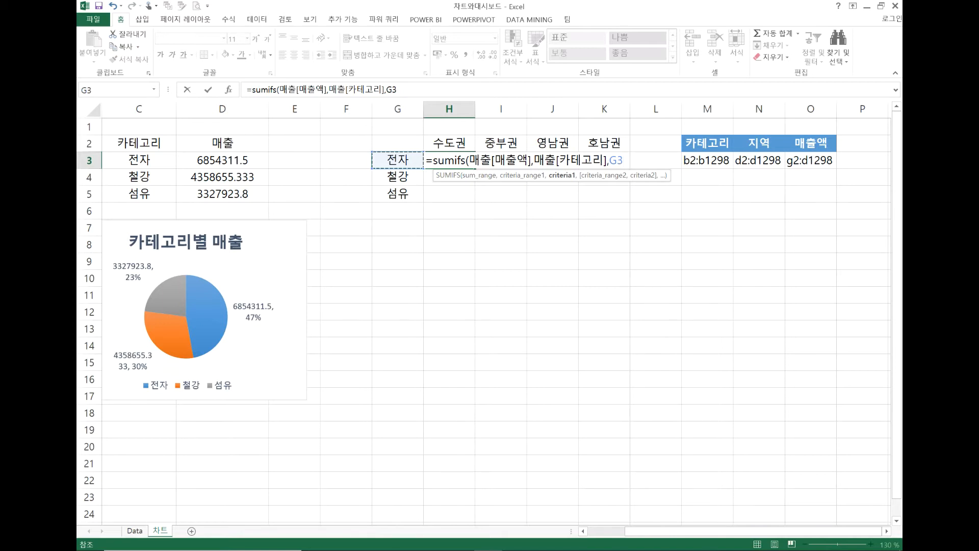
key(F4)
key(F4)
key(F4)
text(,)
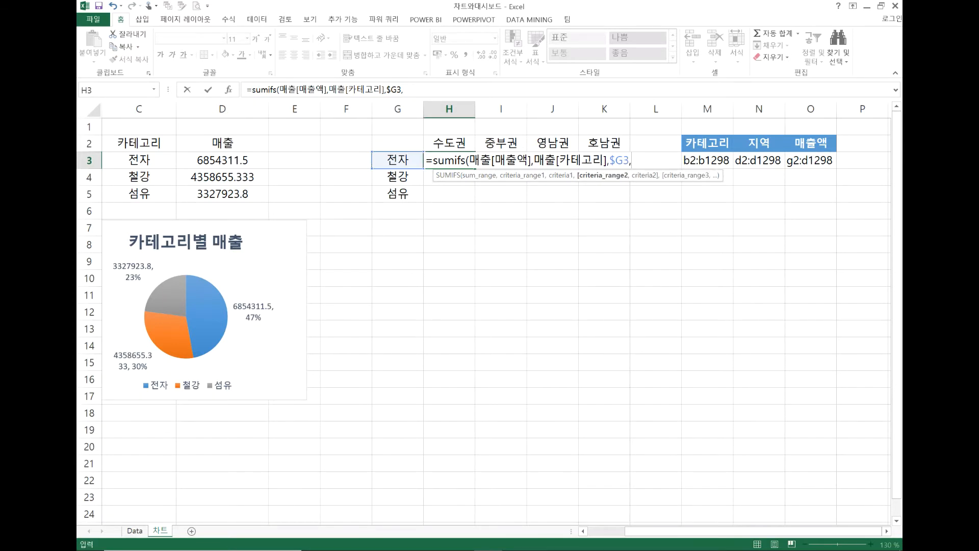
- Add the second SUMIFS condition, range 매출[지역] with criterion H$2 locking only the row, and complete the formula in H3
text(매출[)
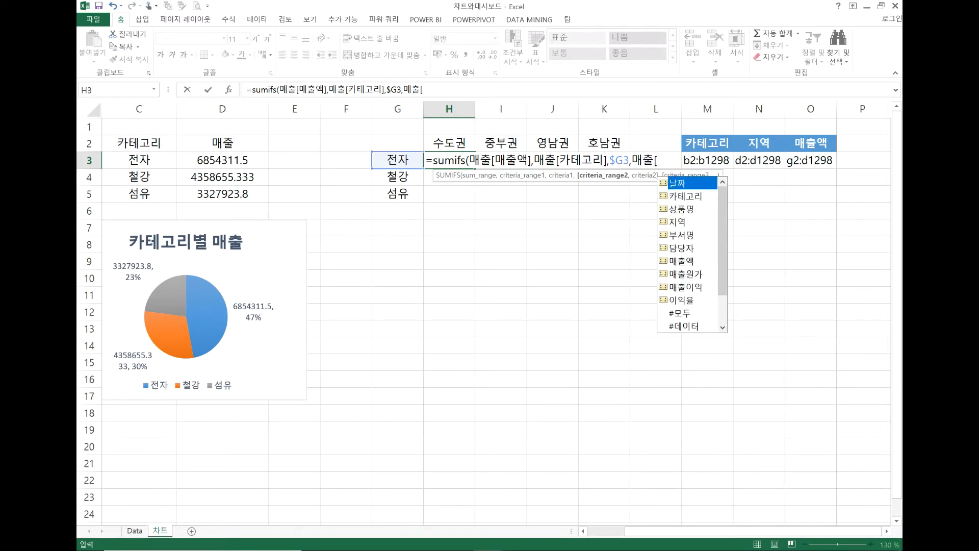
text(지역)
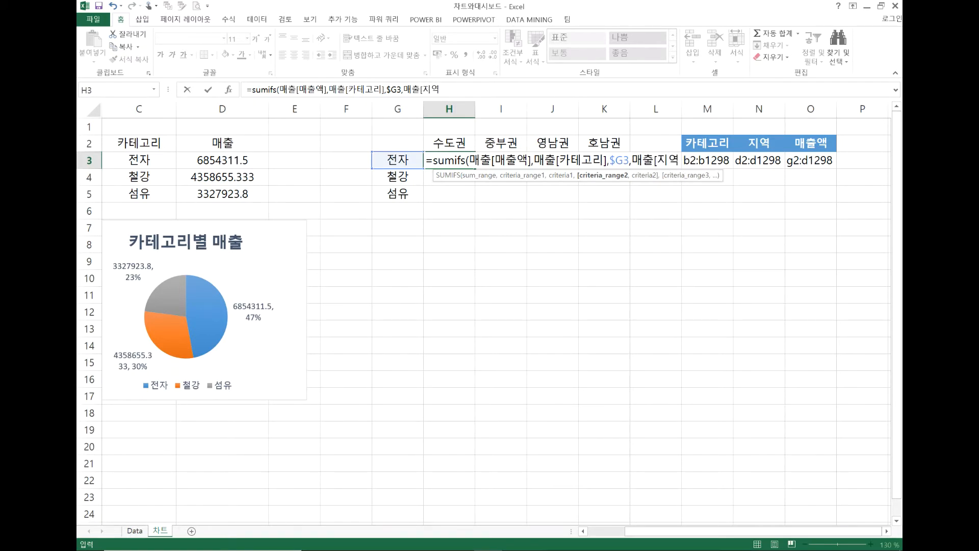
text(],)
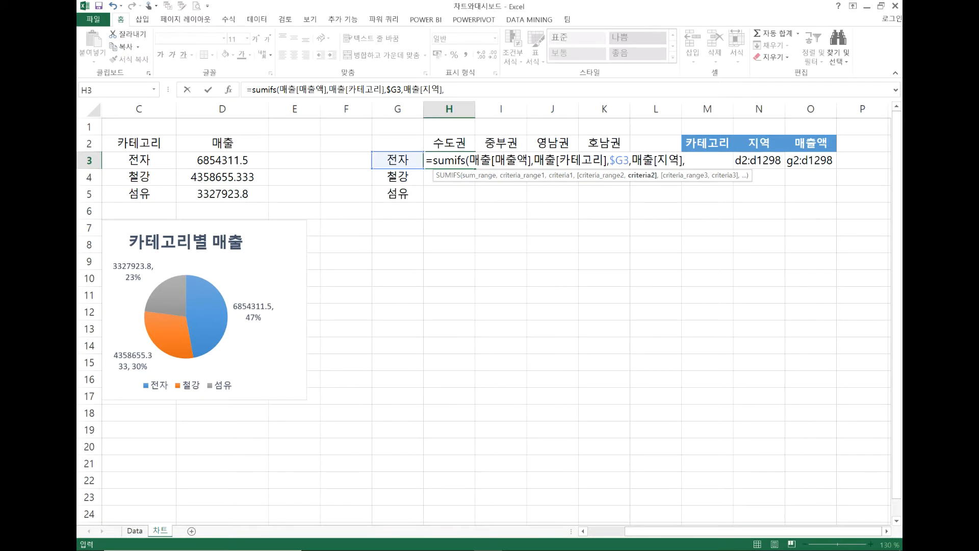
click(460, 143)
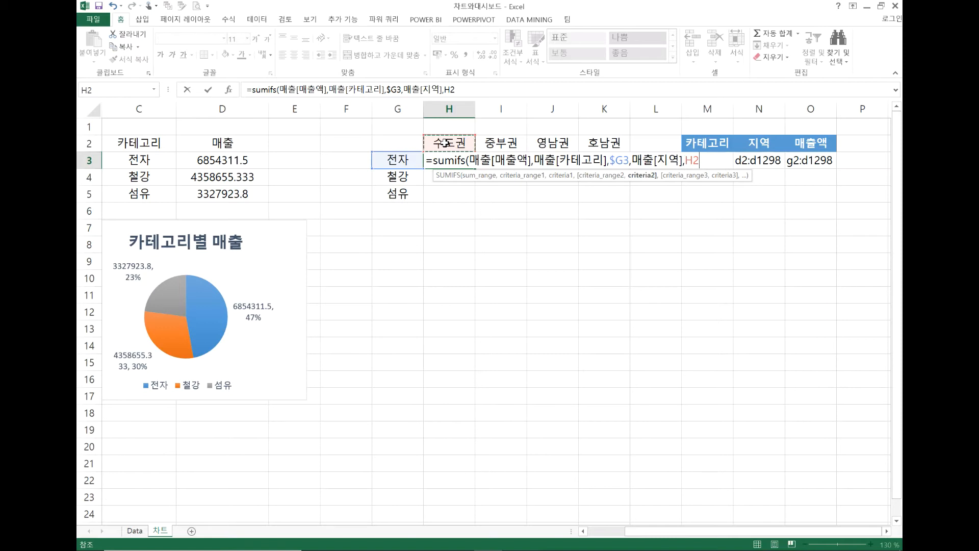
key(F4)
key(F4)
text())
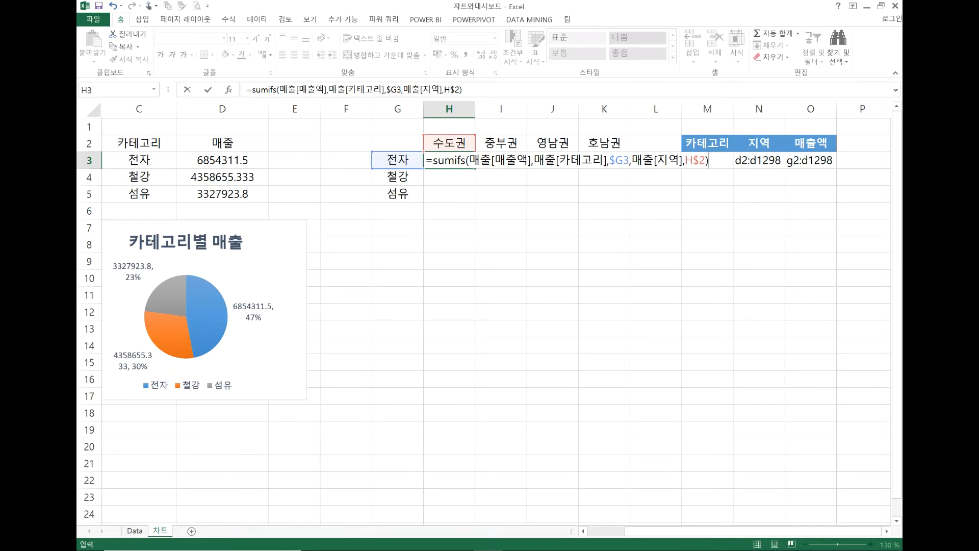
key(Return)
key(Up)
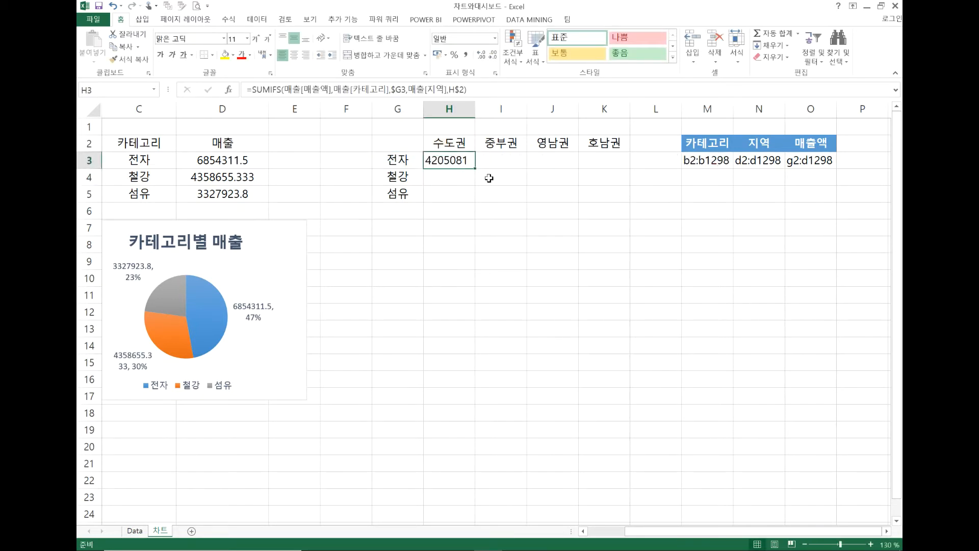
- Fill the H3 formula down to H5 and across to column K, and inspect the copied formula in I3
drag(475, 169, 472, 209)
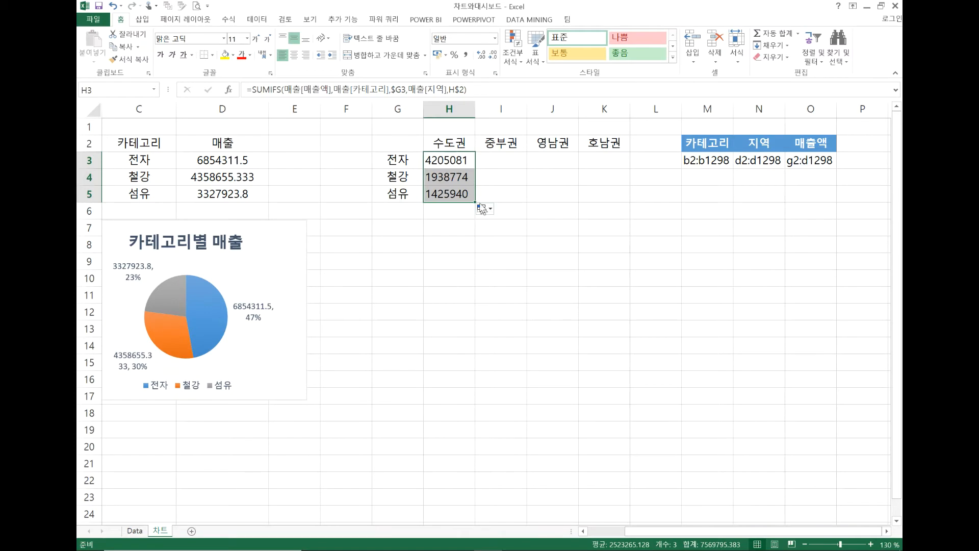
drag(476, 201, 627, 199)
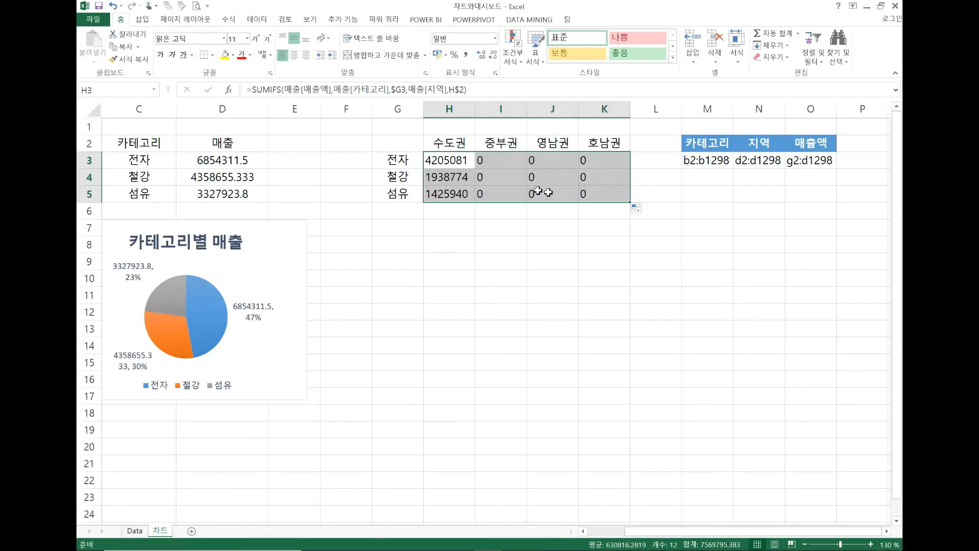
click(491, 158)
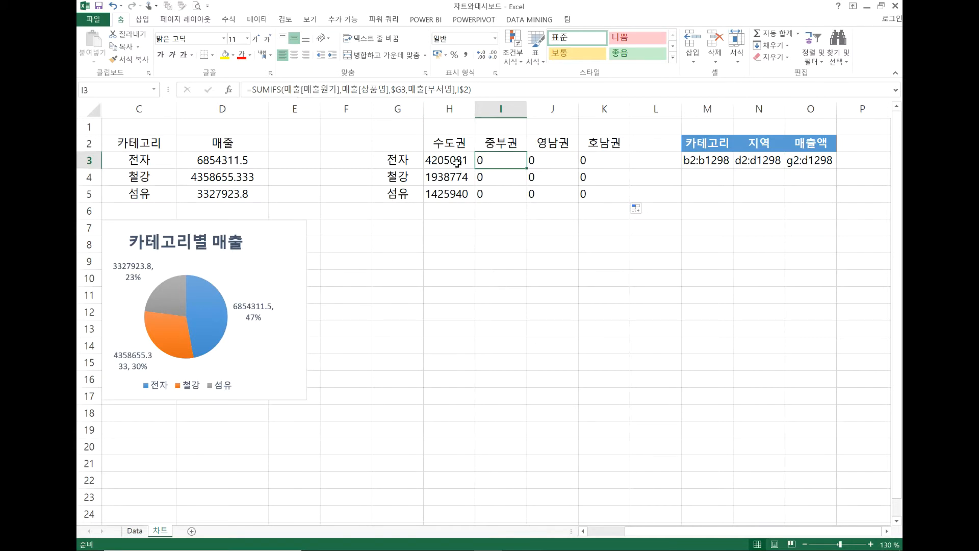
- Compare the D3 formula with H3, refill H3 down to H5, and check the references in each 수도권 cell
click(143, 162)
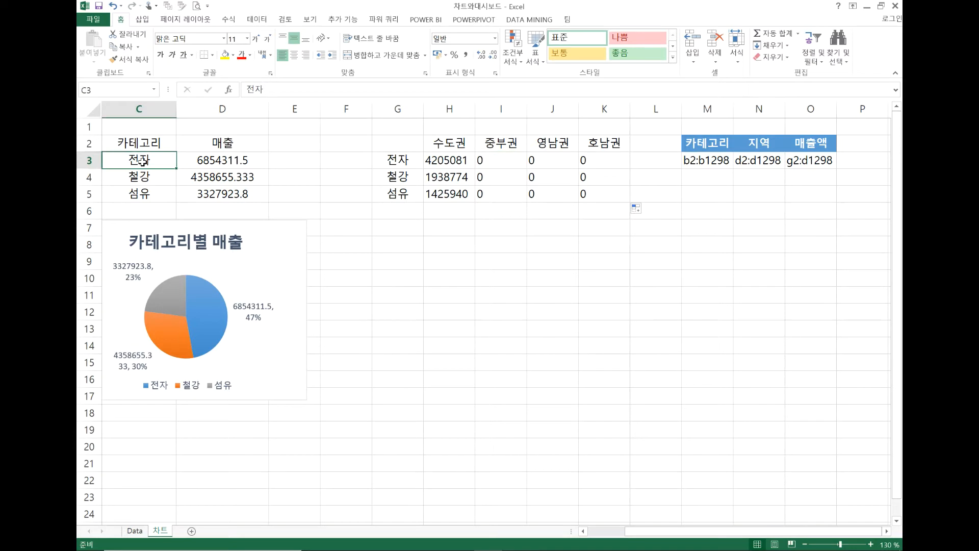
click(225, 160)
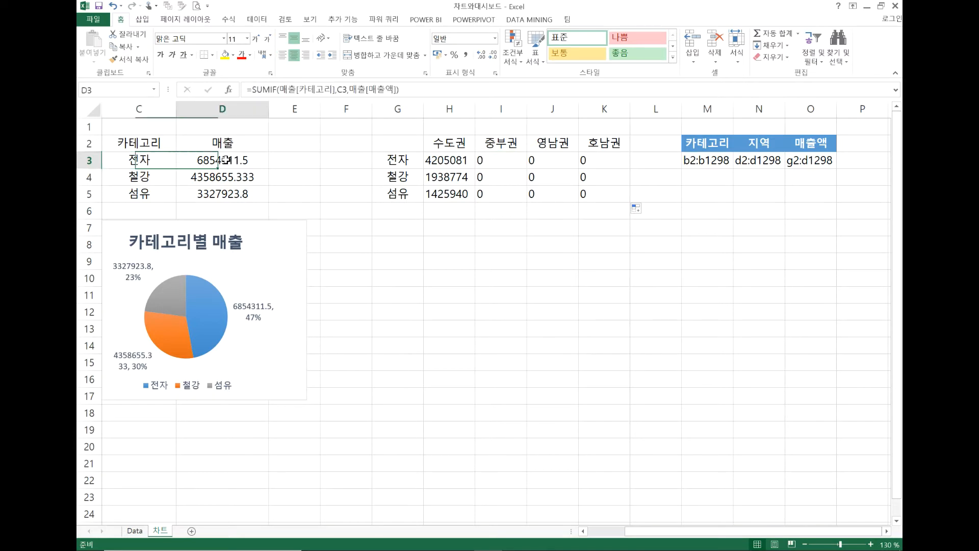
click(432, 158)
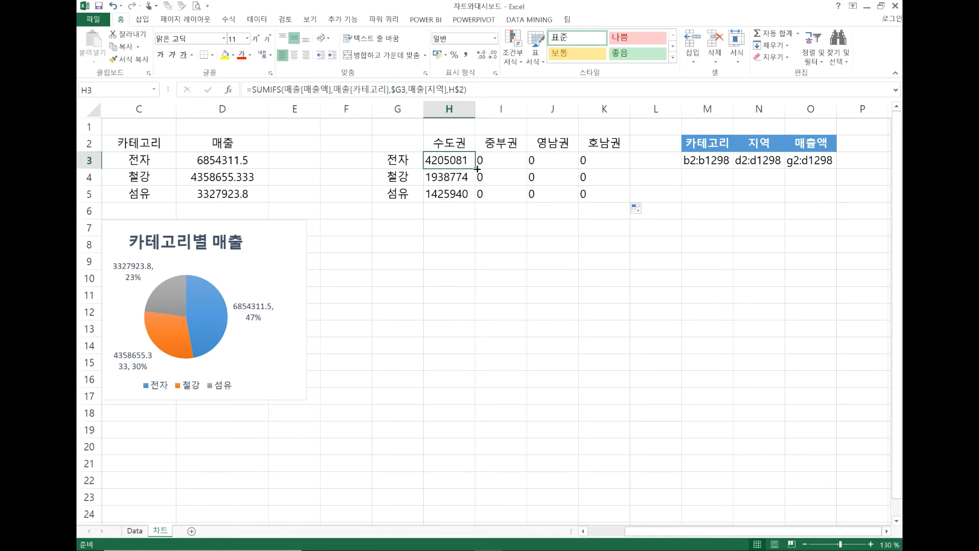
drag(477, 169, 473, 200)
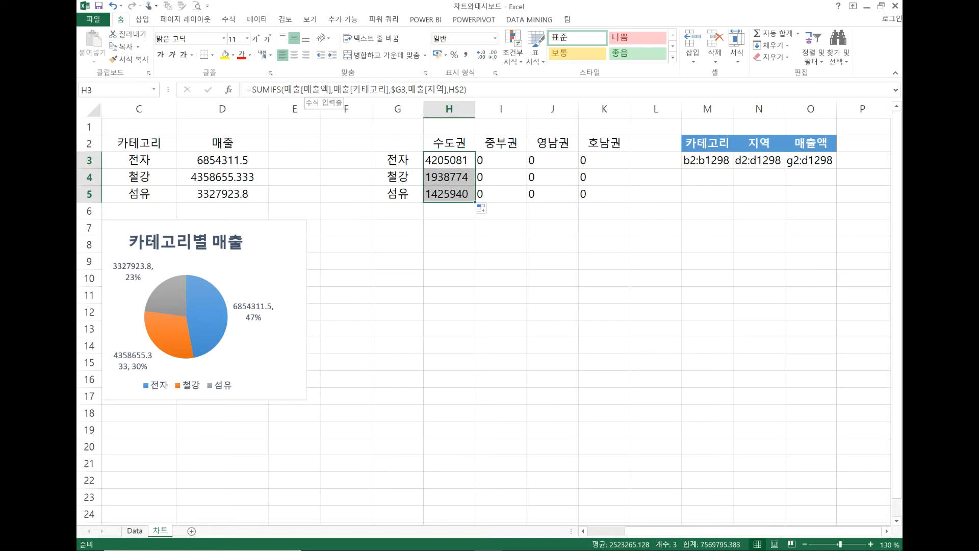
click(461, 176)
click(457, 194)
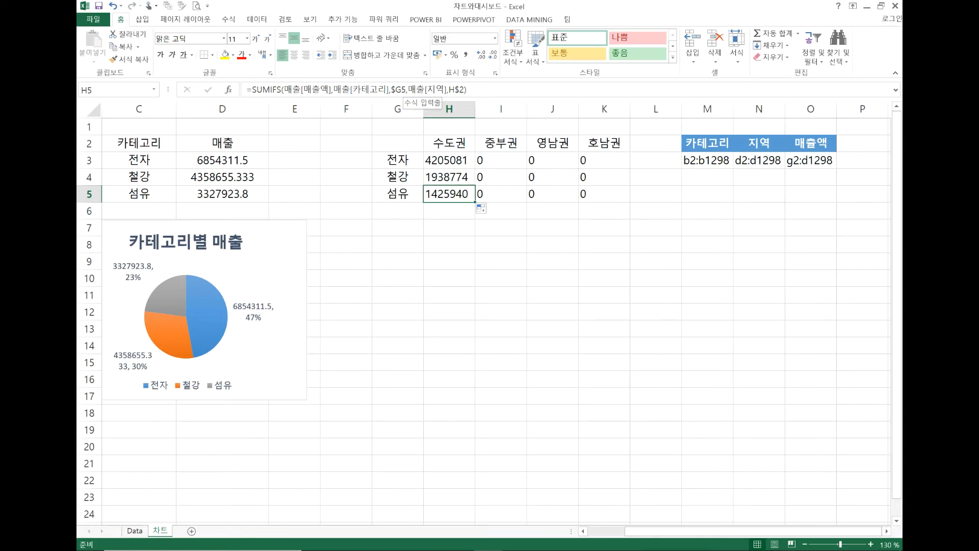
click(455, 178)
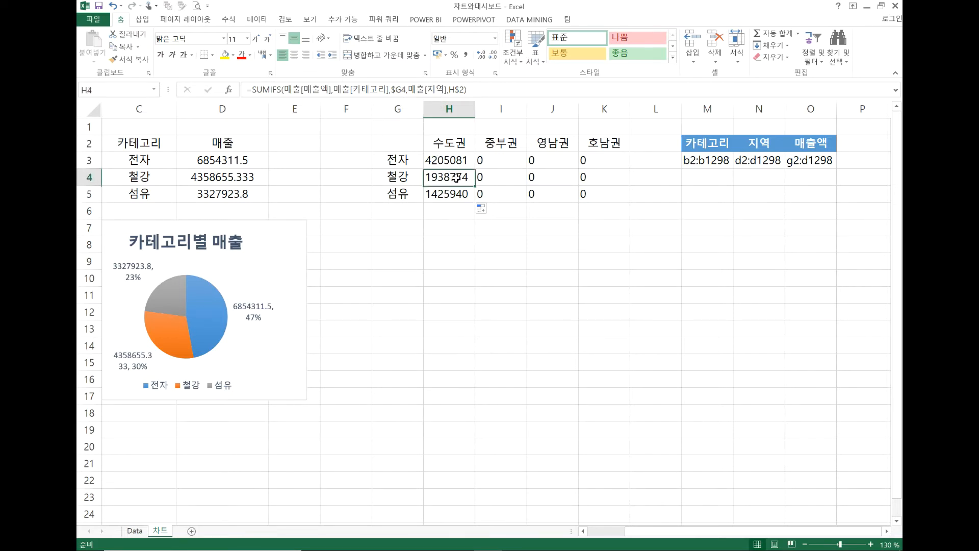
click(455, 162)
click(456, 178)
click(452, 193)
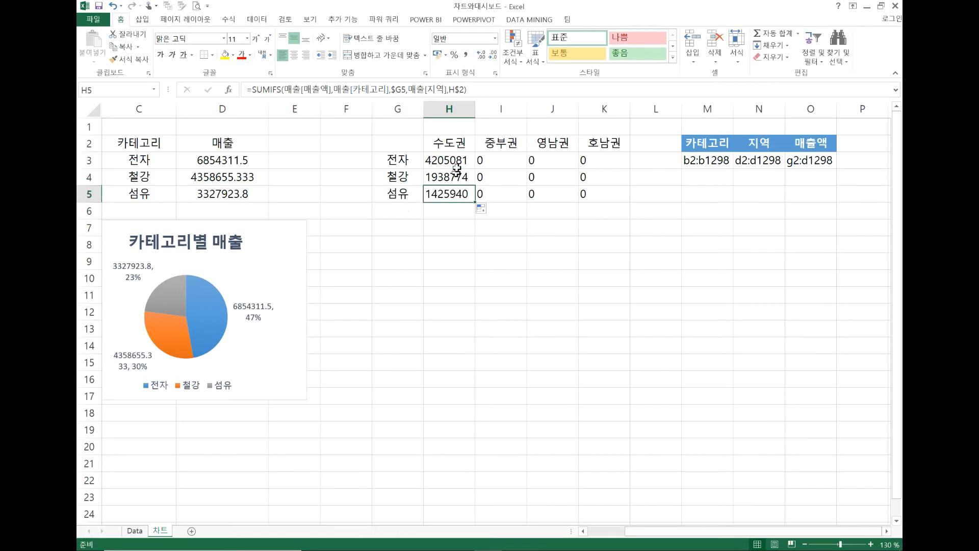
- Compare the table columns referenced in H3 and I3 against the 매출액 and 매출원가 headings on the Data sheet
click(457, 160)
click(486, 159)
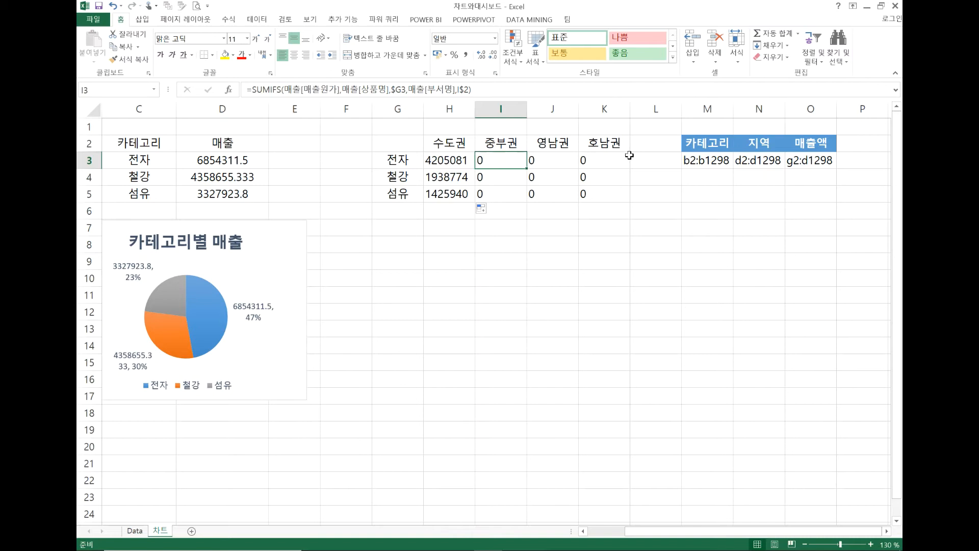
click(453, 160)
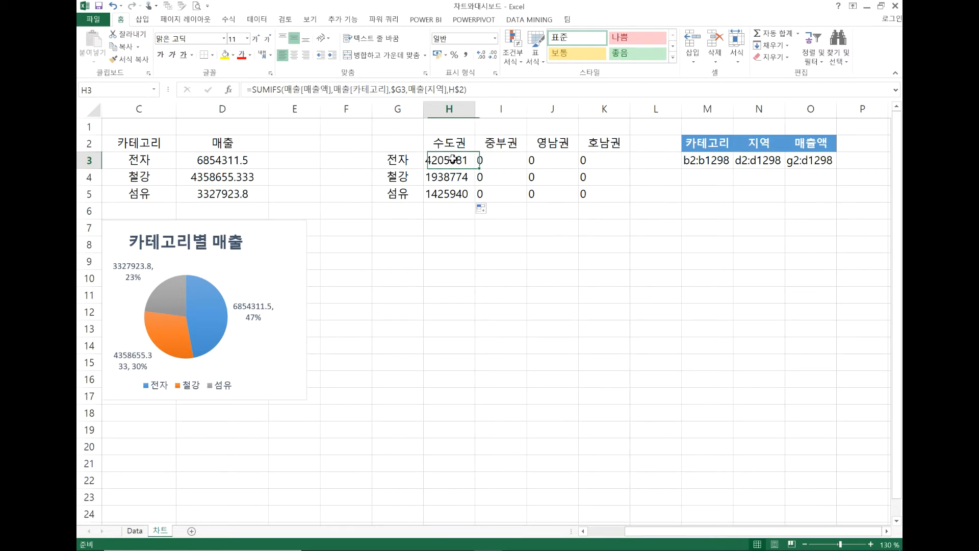
click(504, 161)
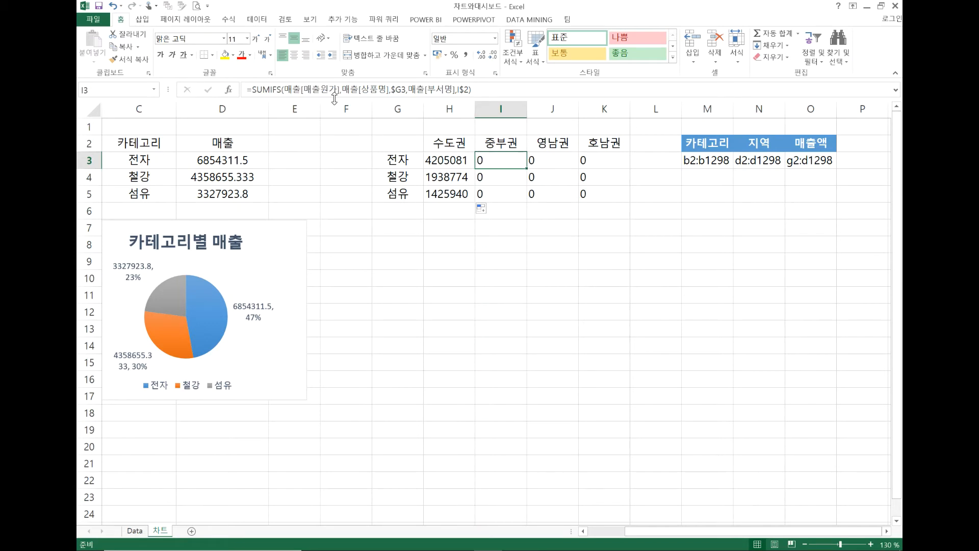
click(136, 531)
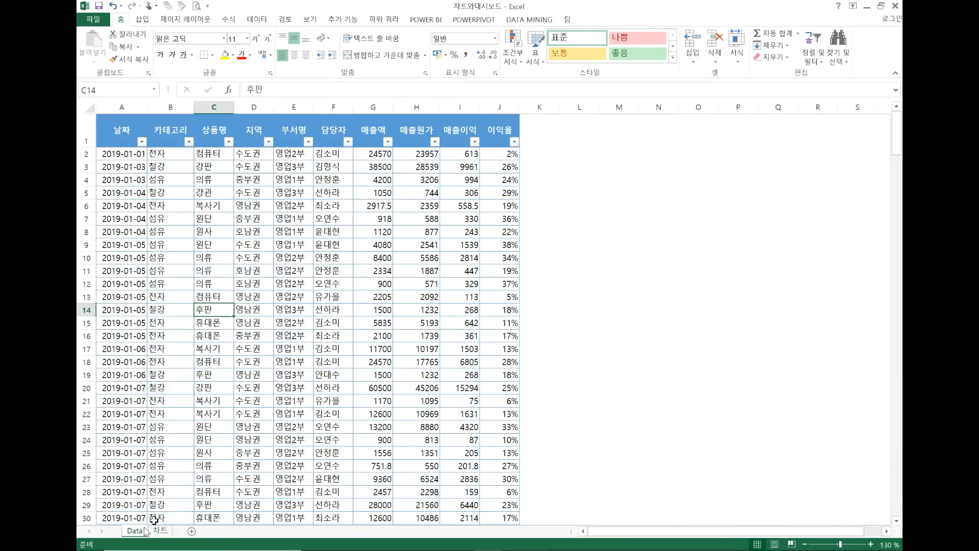
click(380, 128)
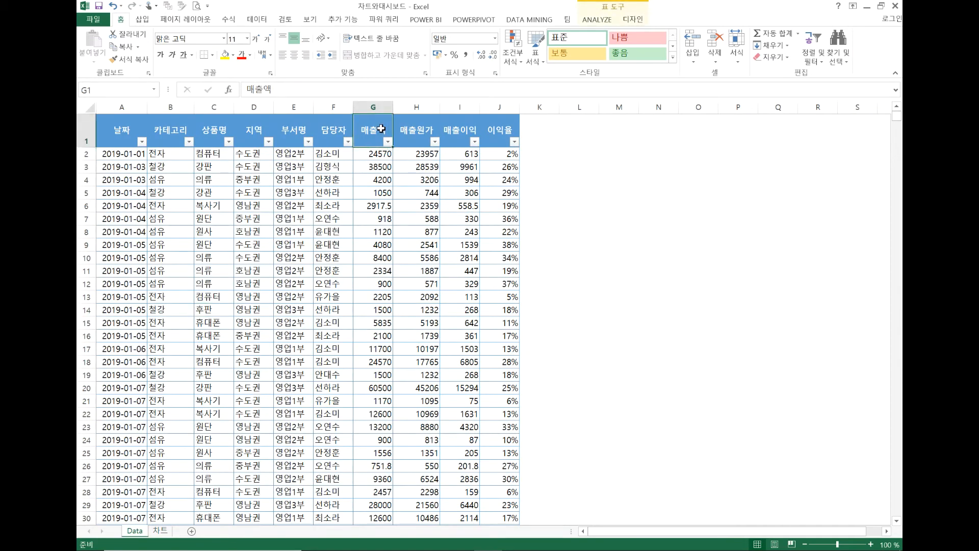
click(417, 132)
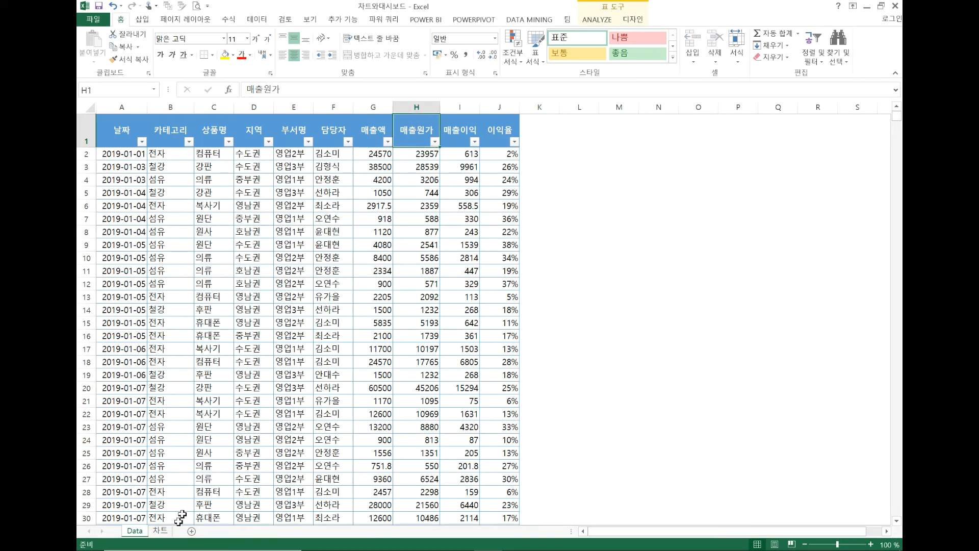
click(166, 533)
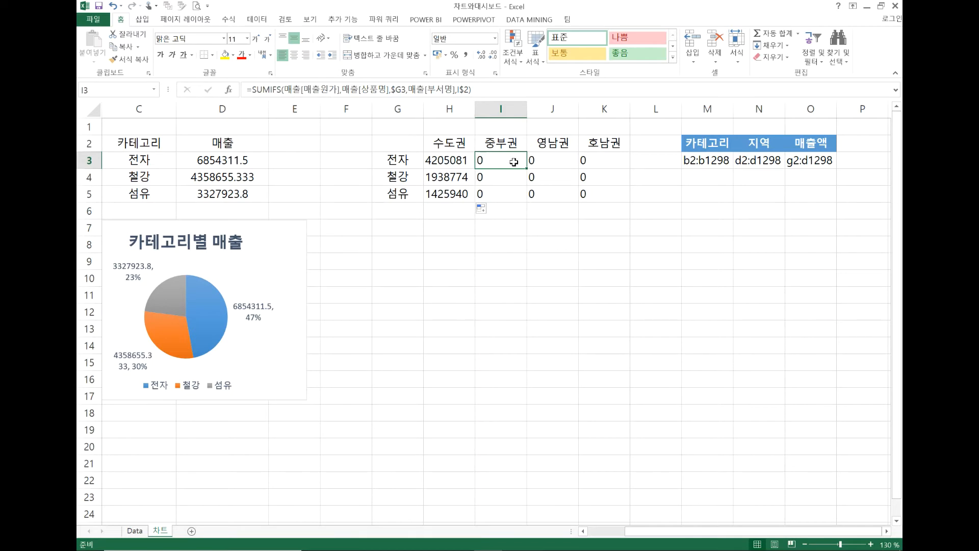
- Reselect the sum range of the H3 formula as the 매출액 values on the Data sheet, from G2 down to the last row
click(458, 160)
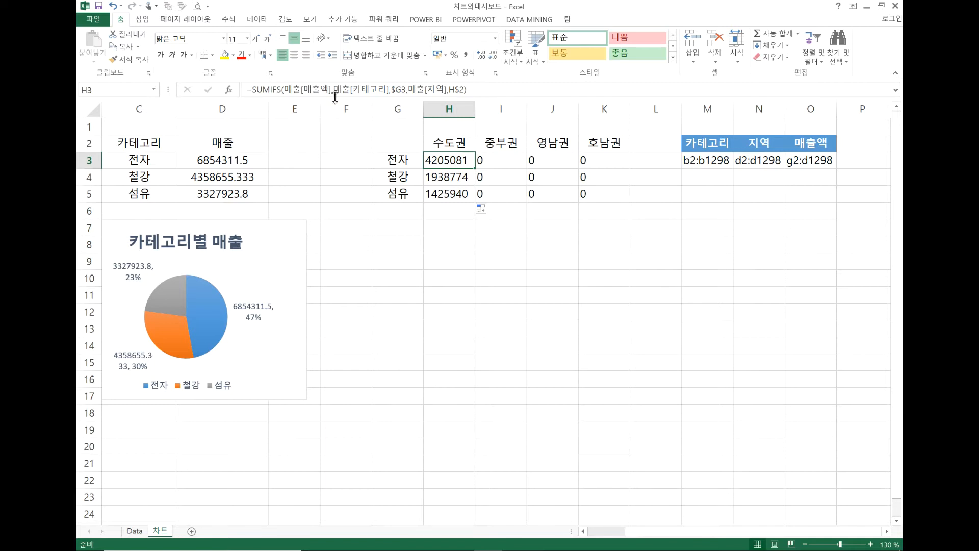
drag(332, 90, 284, 90)
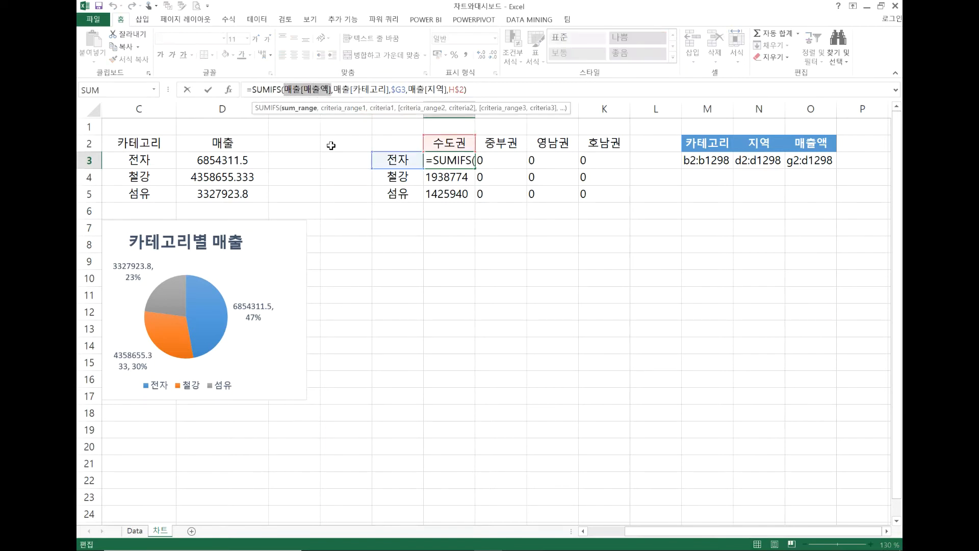
click(141, 534)
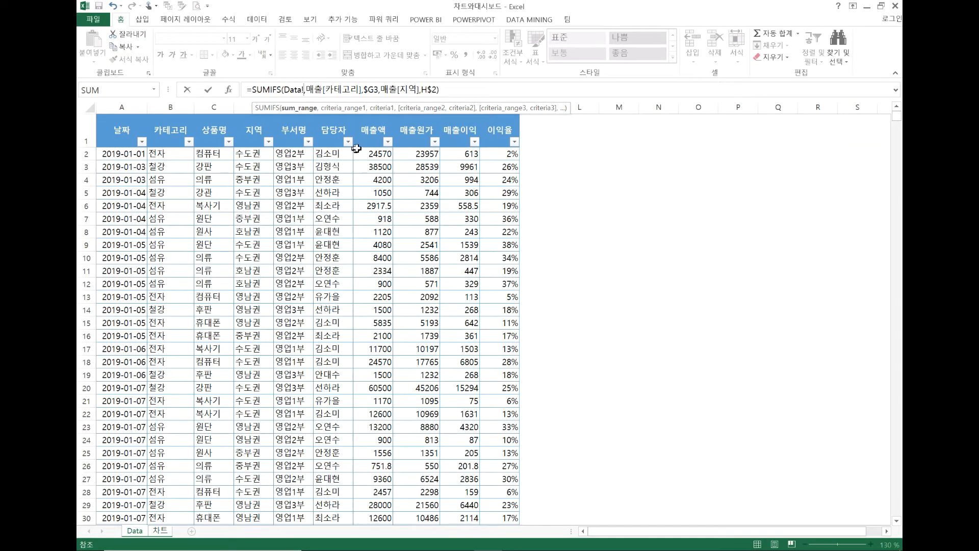
drag(373, 152, 372, 274)
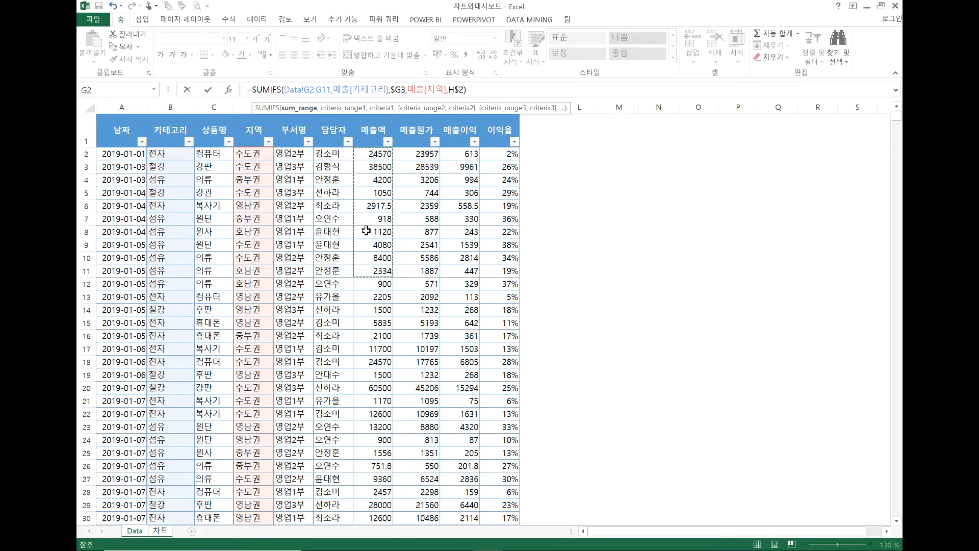
click(376, 154)
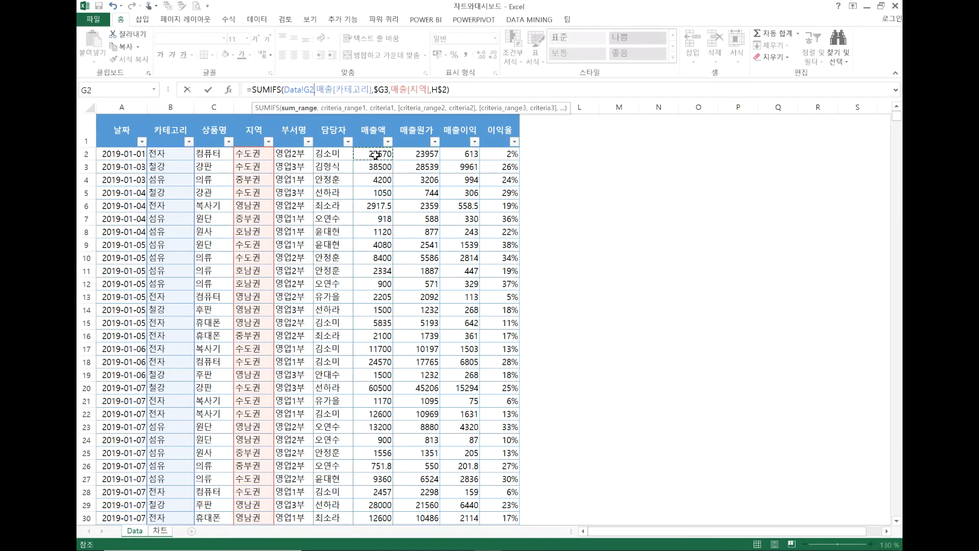
drag(376, 160, 384, 384)
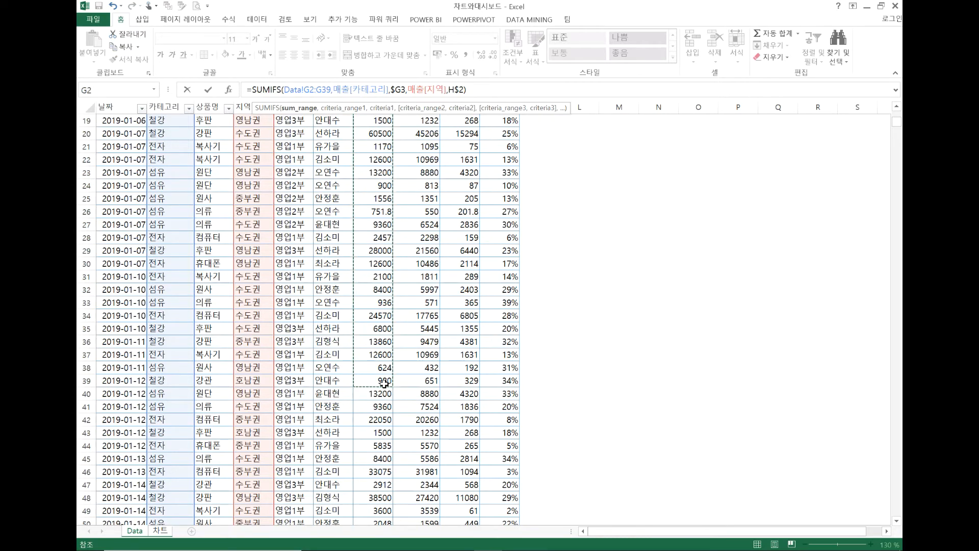
key(ctrl+shift+Down)
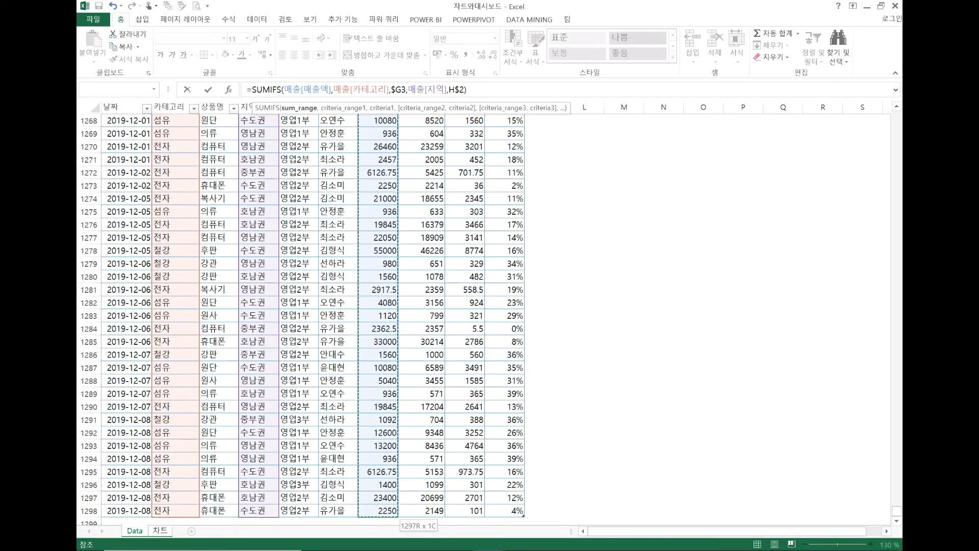
- Replace the sum range's table column with the cell reference Data!G2:G1298 and complete the H3 formula
drag(390, 515, 390, 502)
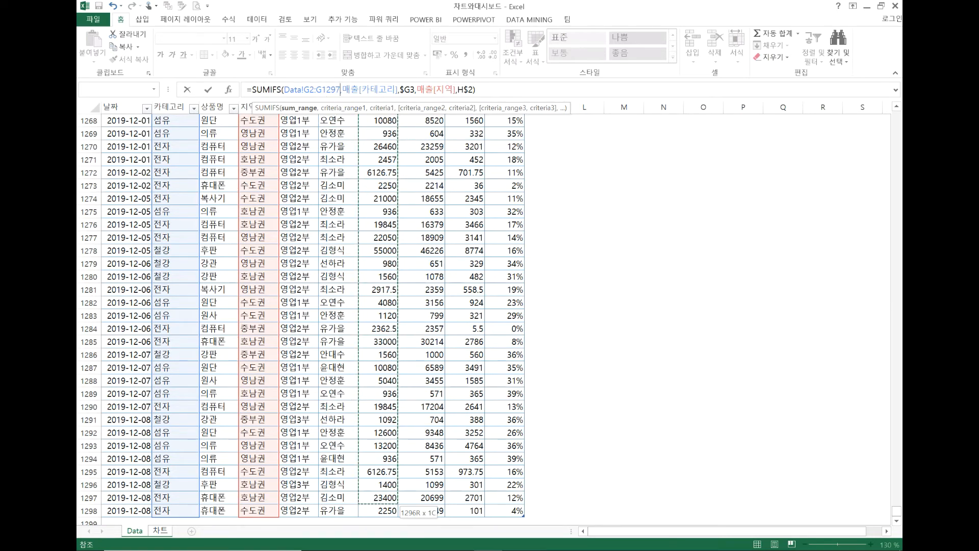
key(BackSpace)
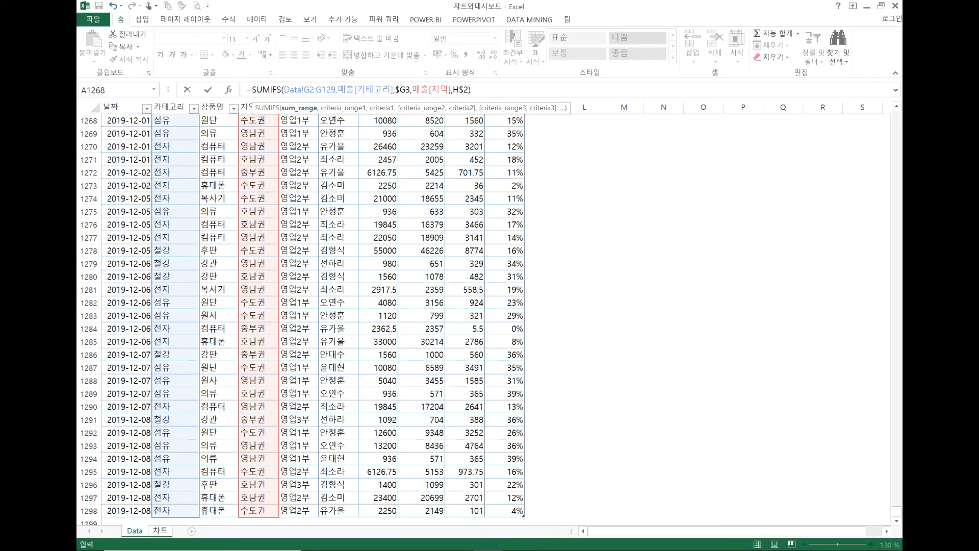
text(8)
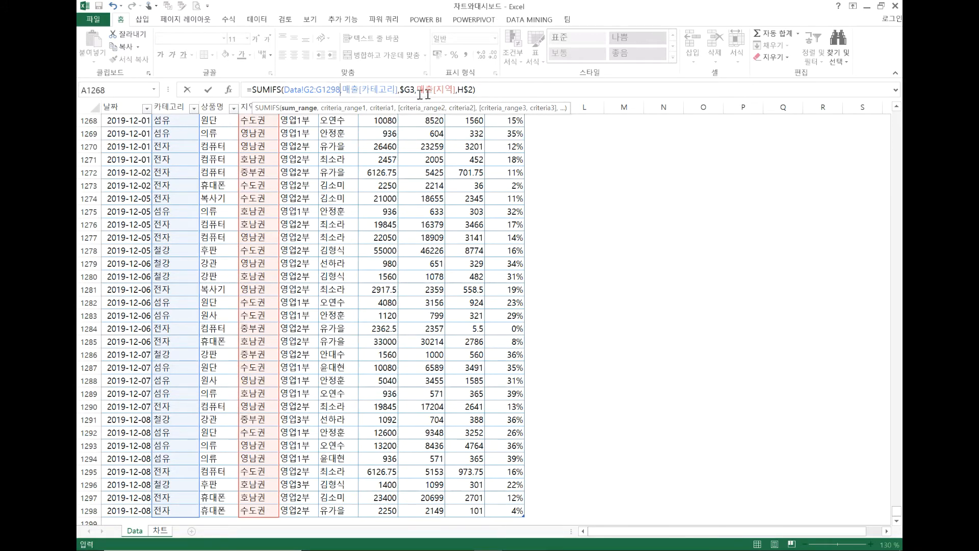
click(480, 92)
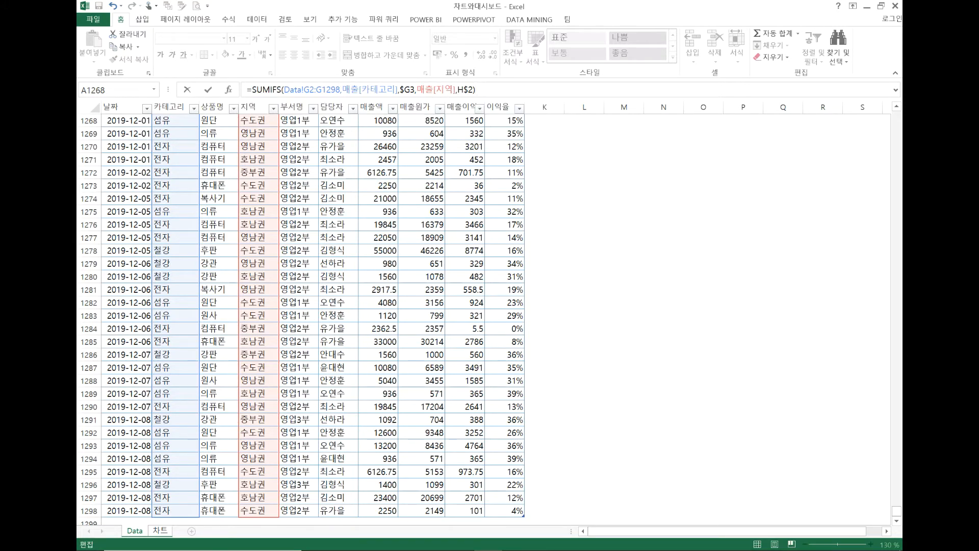
key(Return)
click(459, 160)
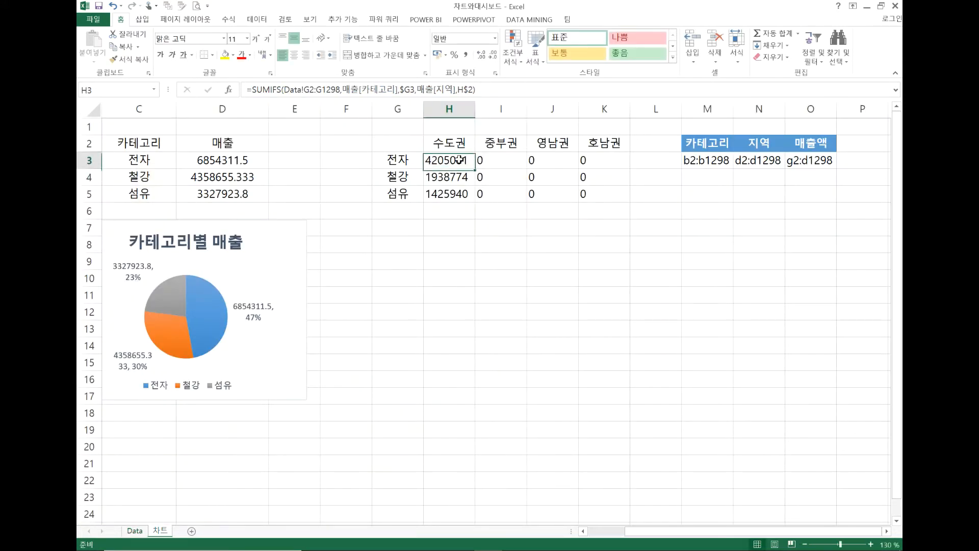
- Copy the H3 formula across to K3 and examine the sum range in the 중부권 cell I3 against H3
drag(475, 168, 607, 170)
click(495, 156)
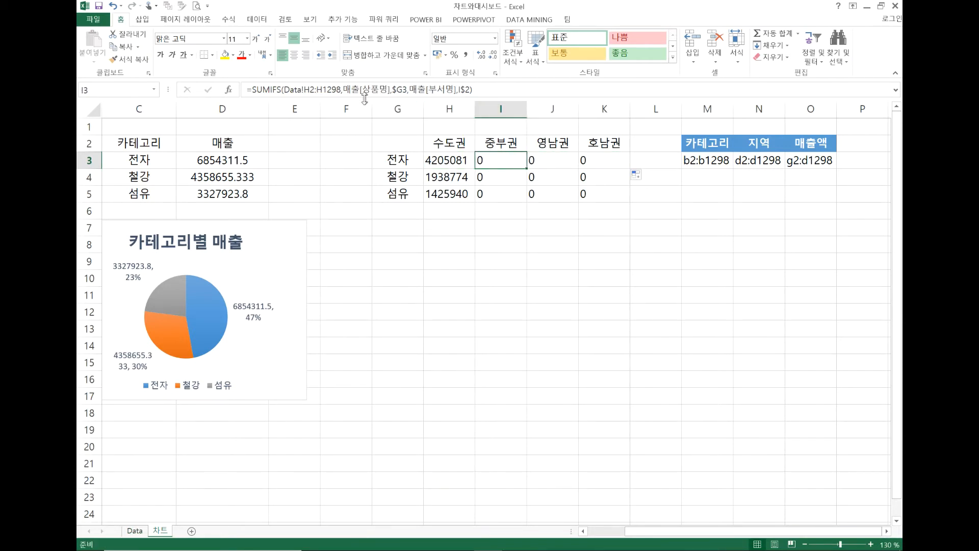
drag(305, 90, 337, 91)
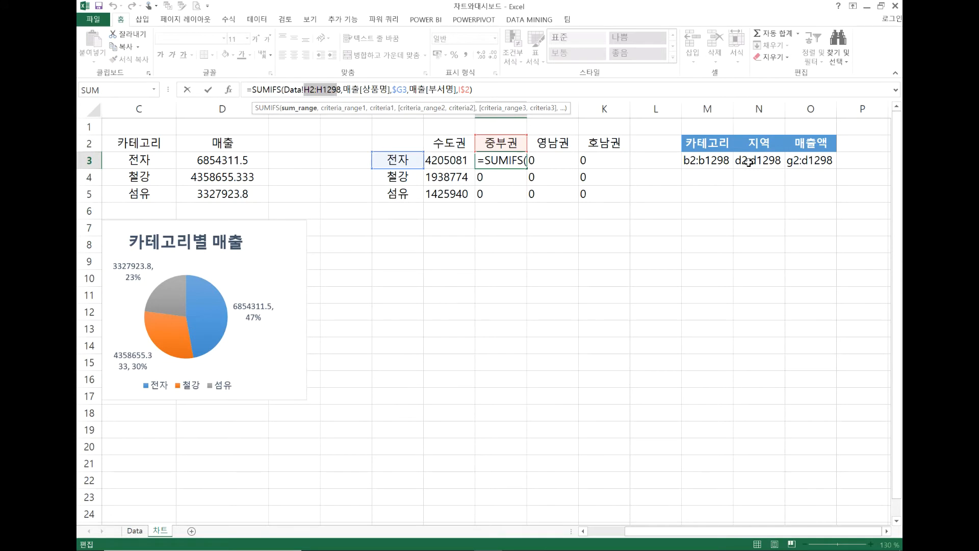
click(449, 161)
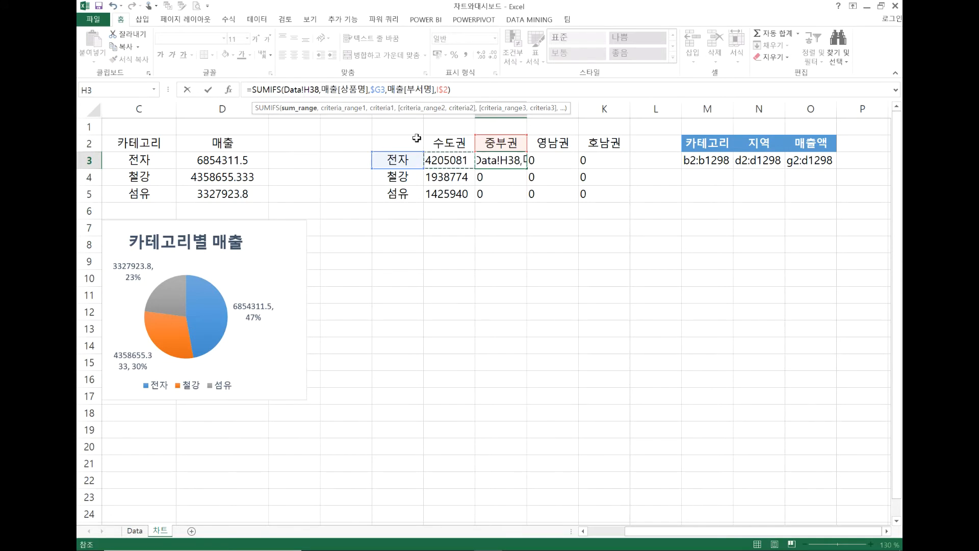
key(Escape)
click(433, 162)
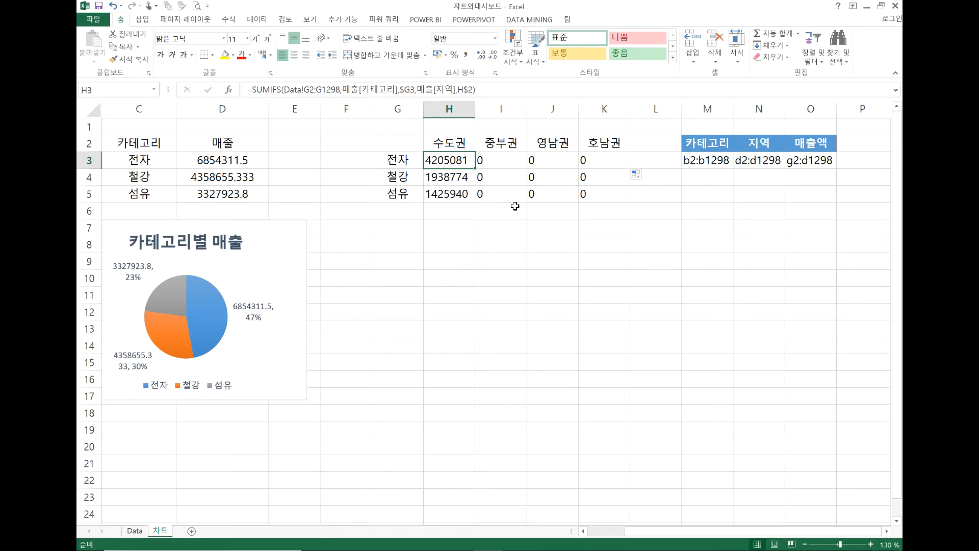
- Look at the Data sheet, return to the 차트 sheet, and clear the regional sales formulas from H3:K5
click(135, 531)
click(161, 530)
drag(451, 161, 626, 197)
key(Delete)
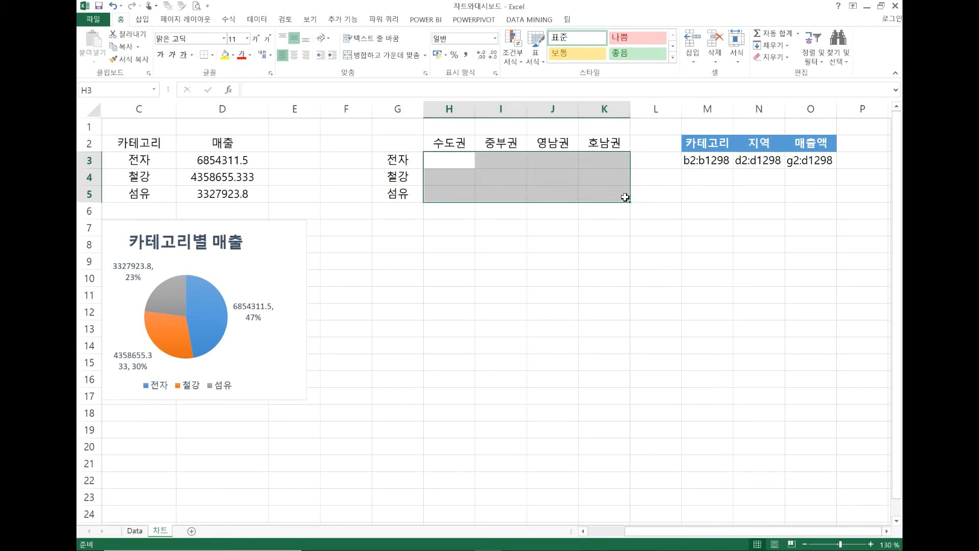
click(451, 160)
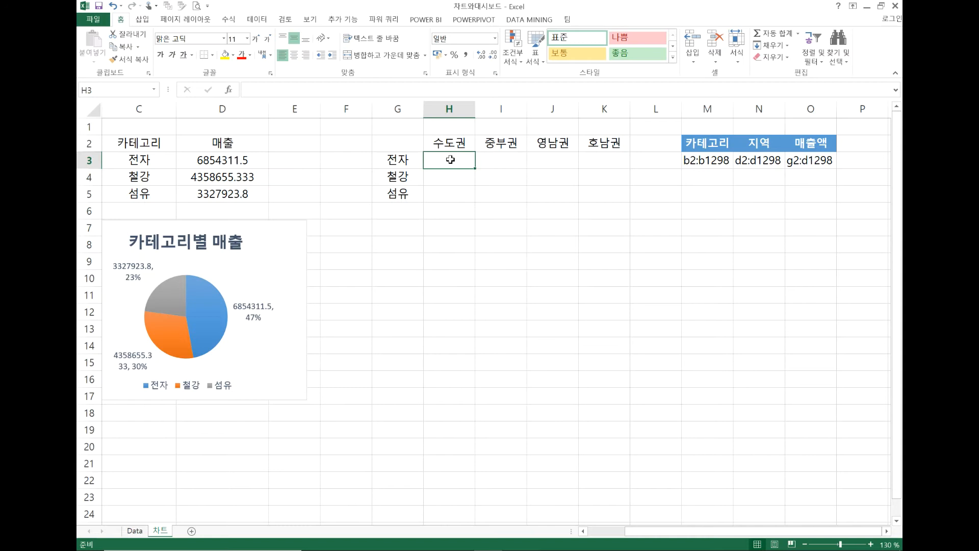
drag(450, 159, 605, 160)
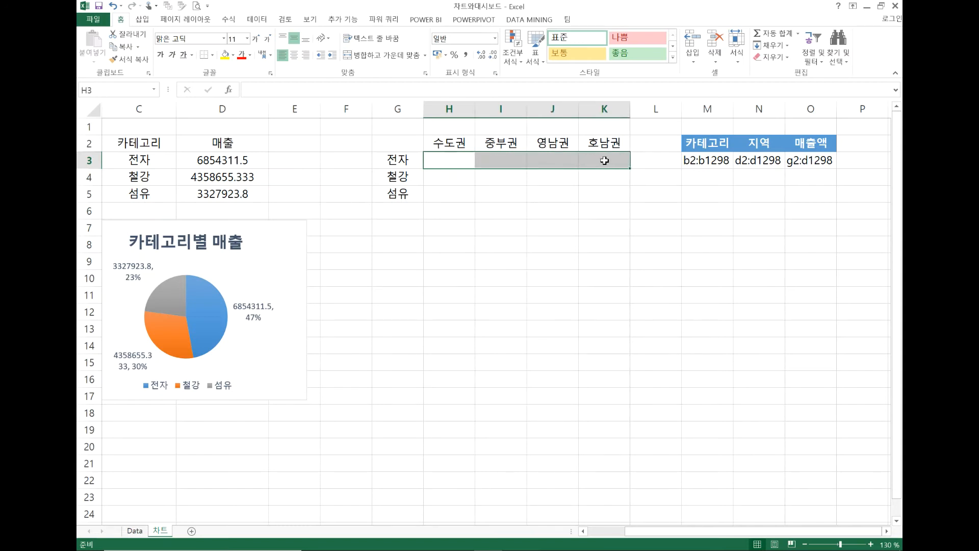
click(459, 159)
click(505, 160)
click(567, 160)
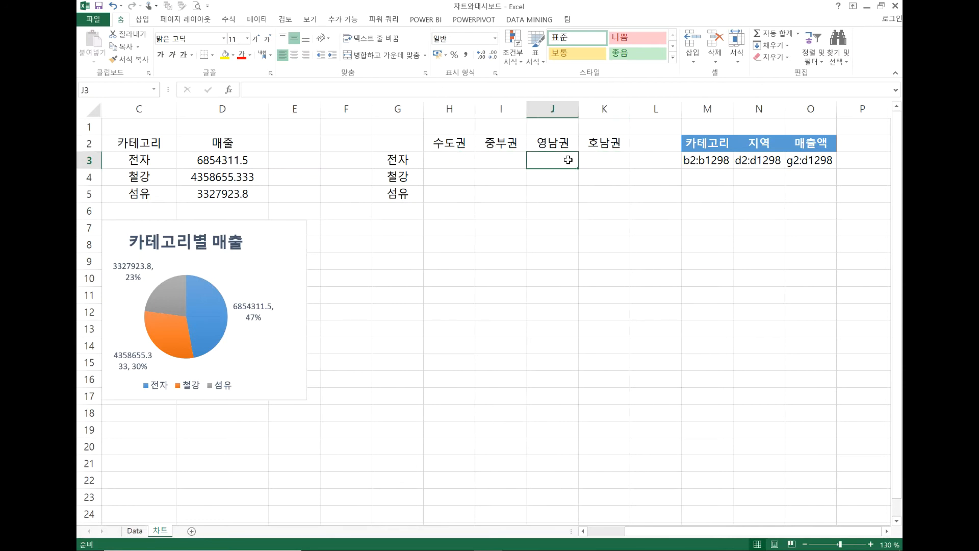
click(459, 164)
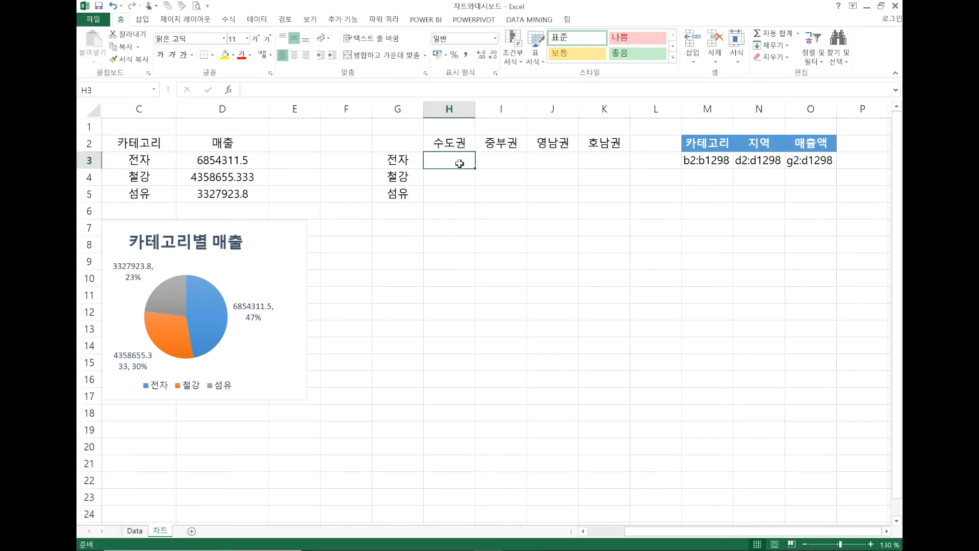
click(493, 164)
click(545, 161)
click(612, 159)
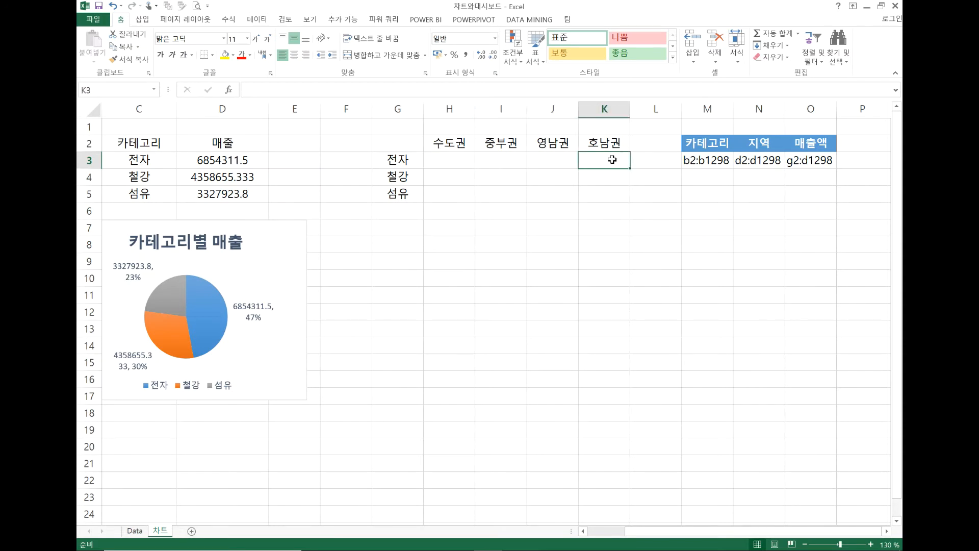
- Start a new SUMIFS formula in H3, the 전자 row's cell for 수도권
click(472, 161)
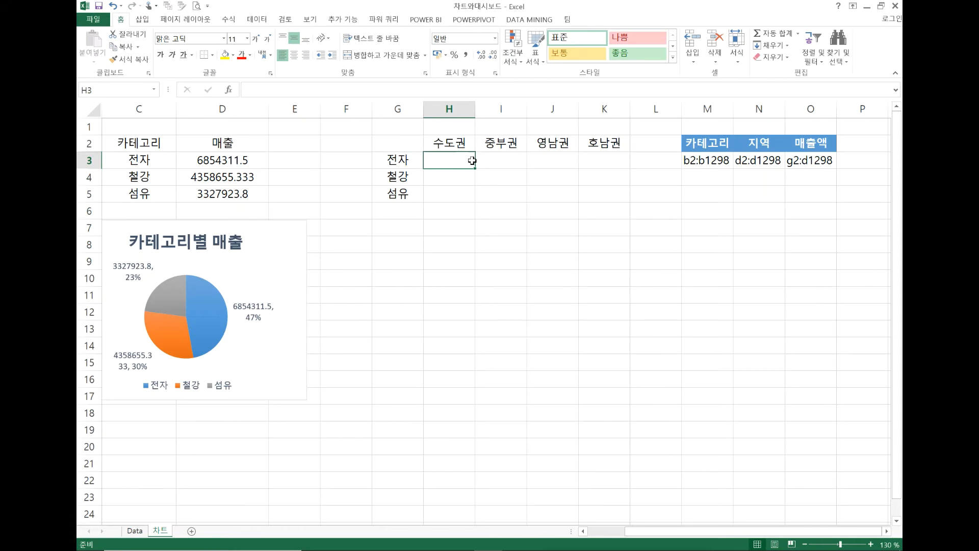
text(=녀ㅡ)
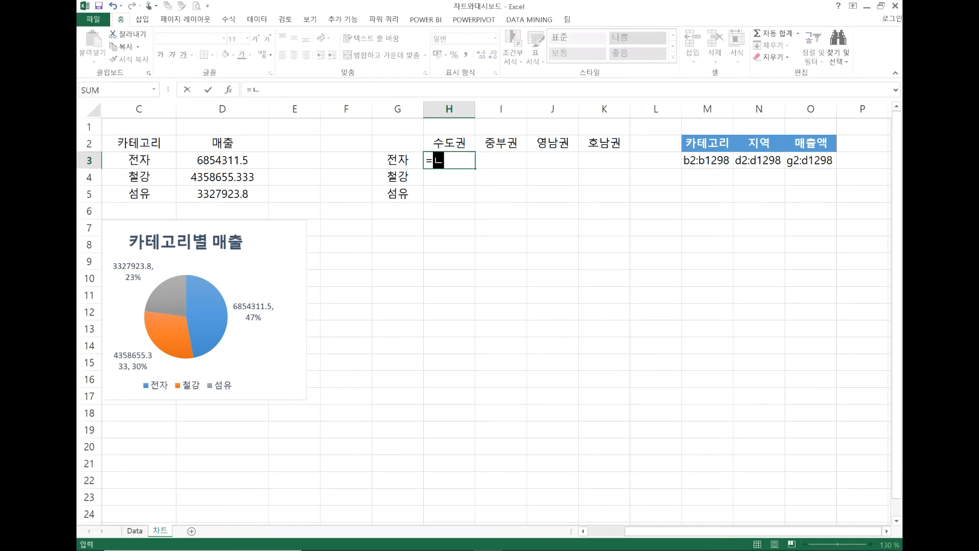
key(BackSpace)
key(BackSpace)
text(sum)
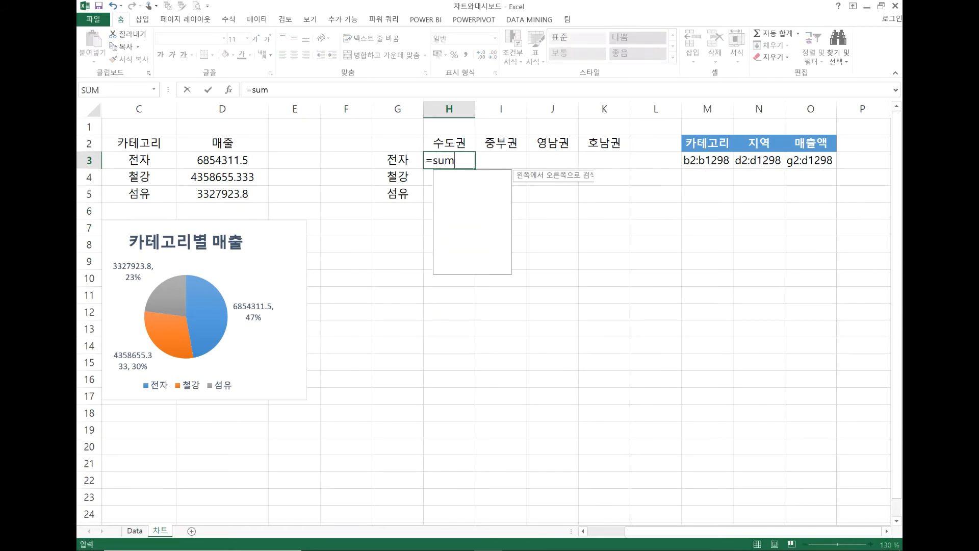
text(ifs()
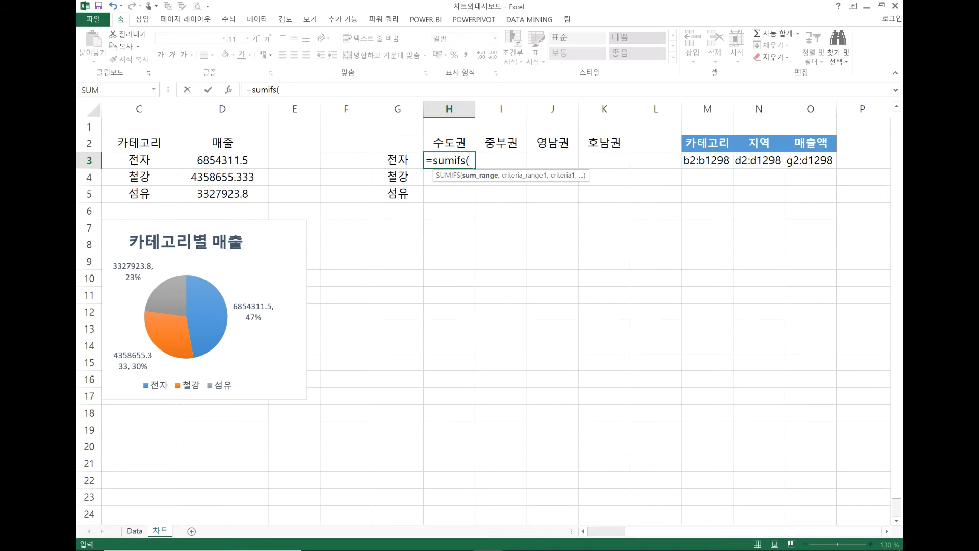
- Enter the sum range as the fixed structured column reference 매출[[매출액]:[매출액]]
text(매추ㄹ[)
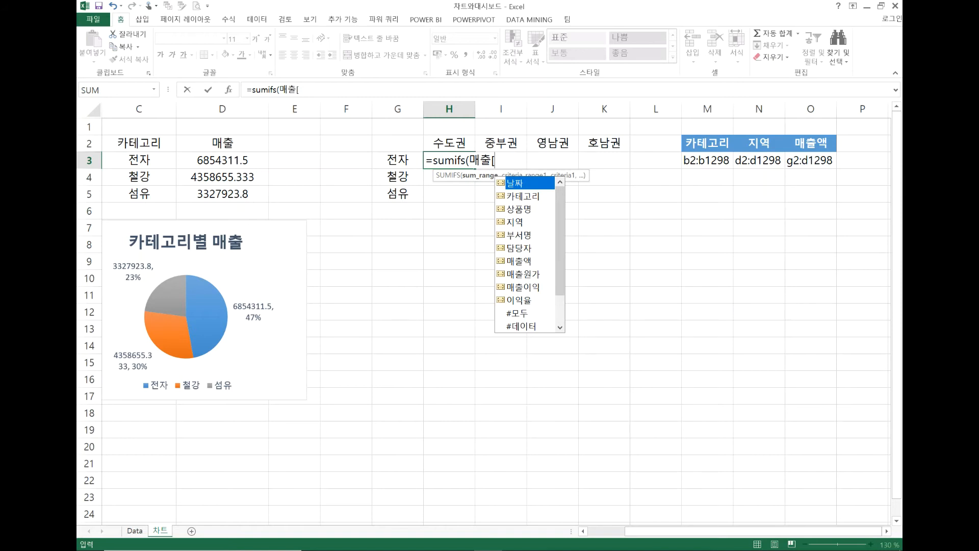
text([)
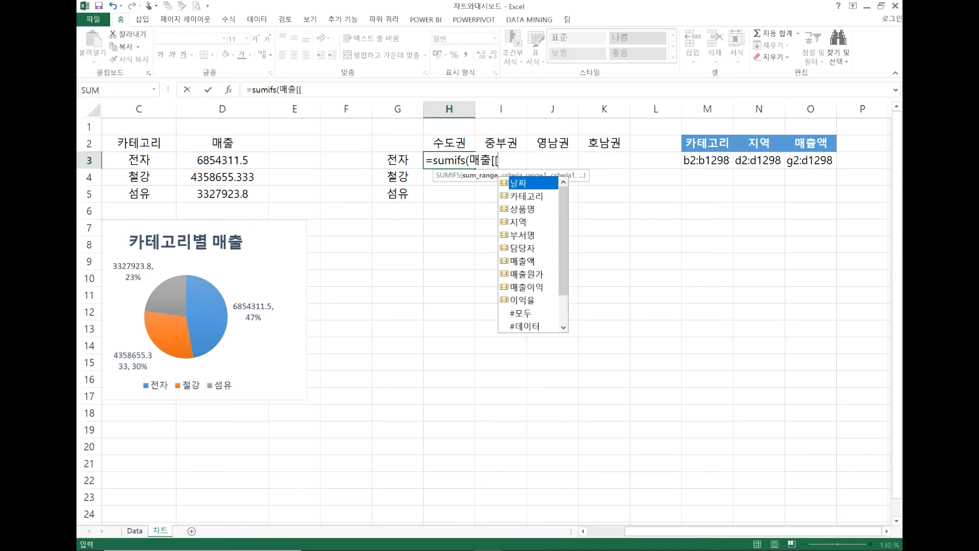
double_click(531, 266)
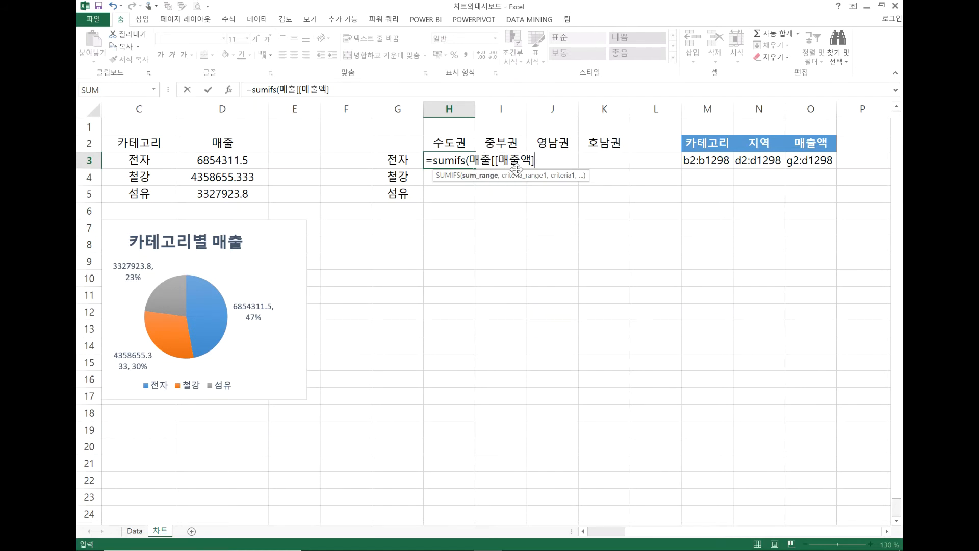
text(:[)
key(Down)
key(Down)
key(Down)
key(Down)
key(Down)
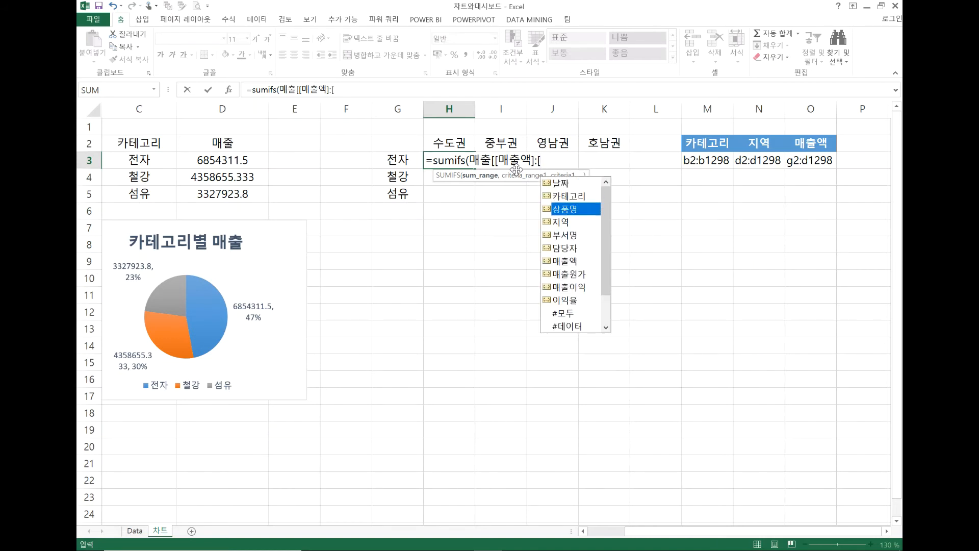
key(Down)
key(Tab)
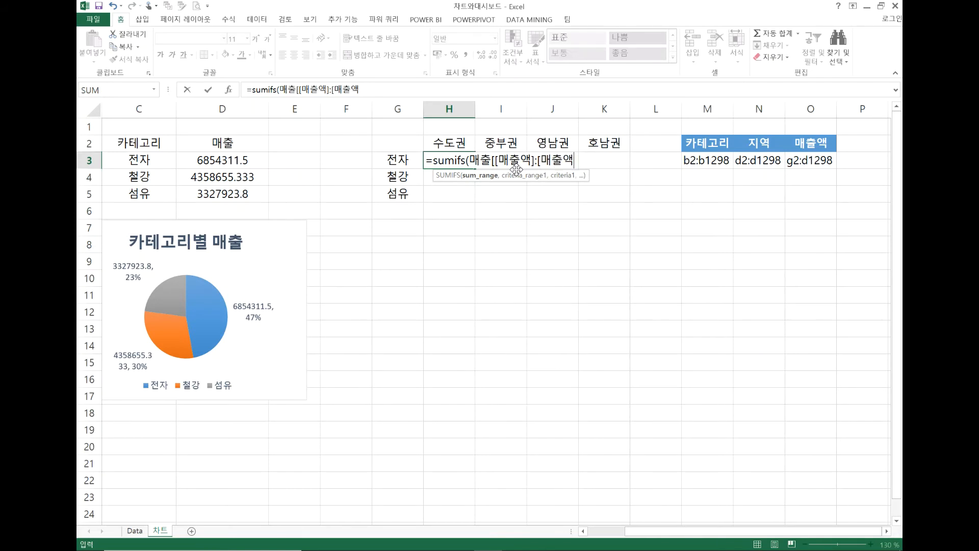
text(])
text(,)
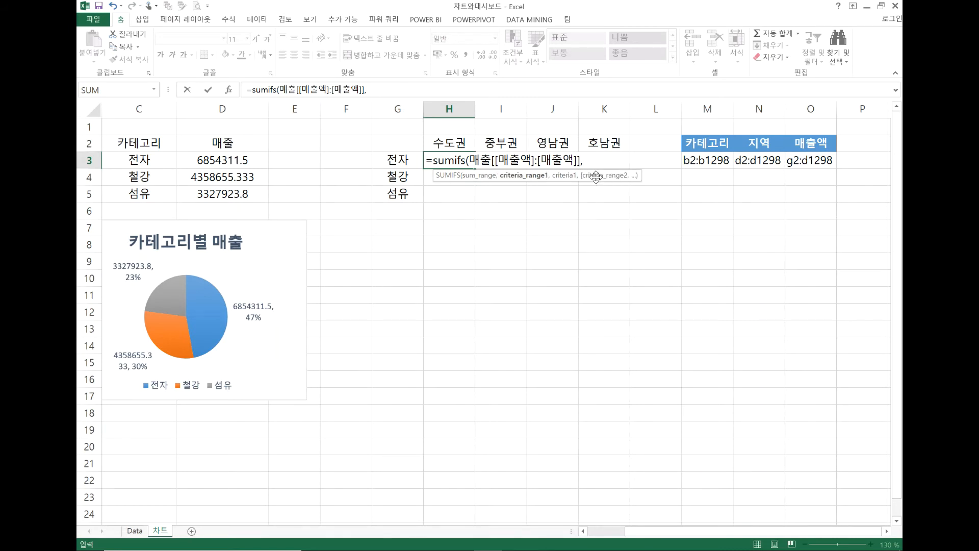
- Enter the first criteria range as the fixed structured column reference 매출[[카테고리]:[카테고리]]
text(매출[)
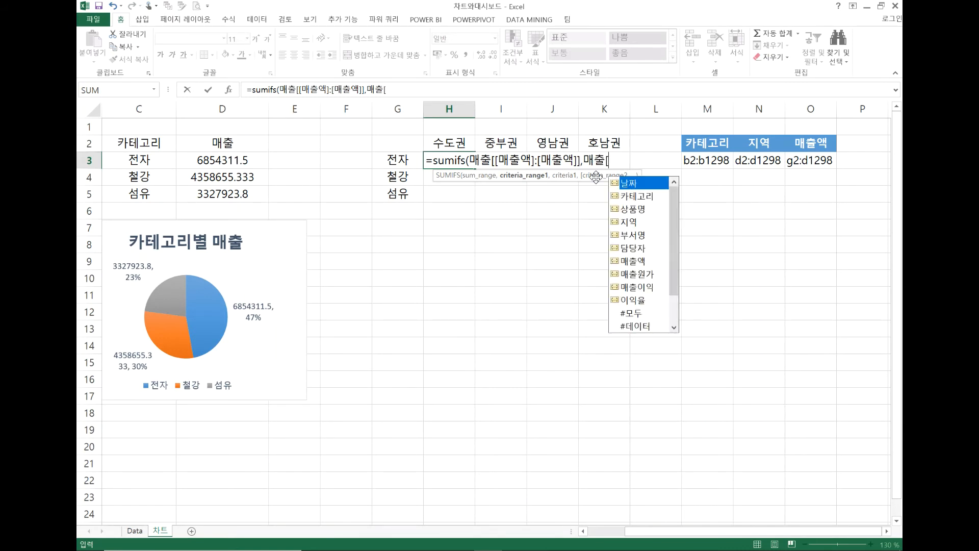
text([)
key(Down)
key(Down)
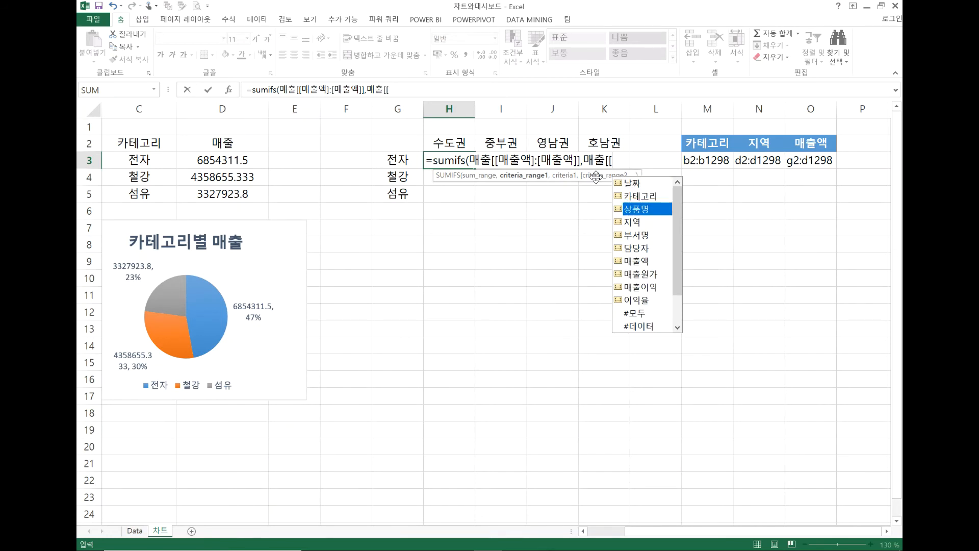
key(Up)
key(Tab)
text(])
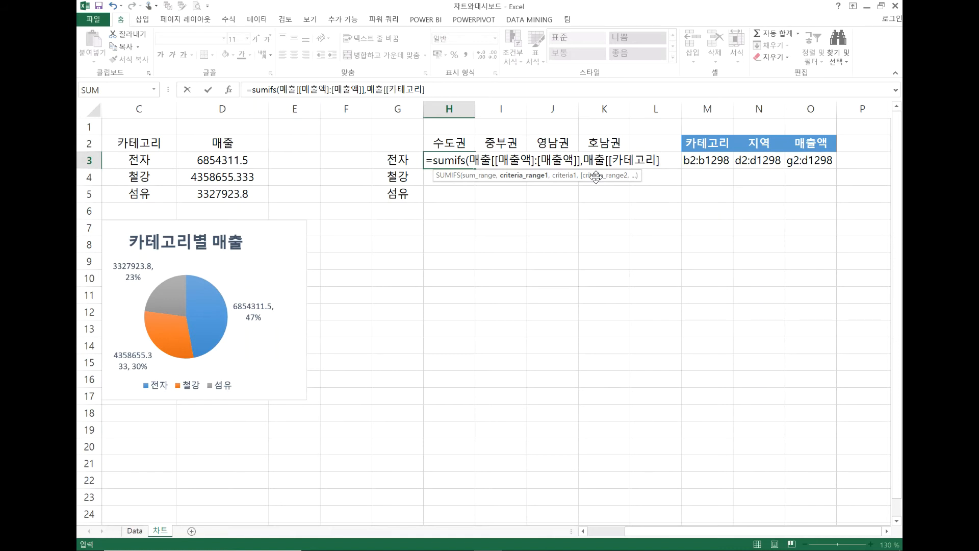
text(:[)
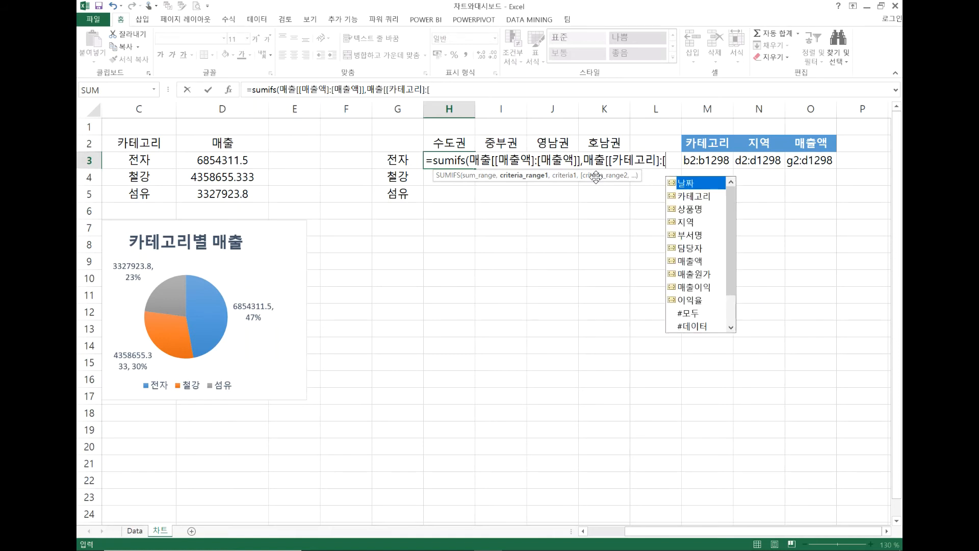
key(Down)
key(Tab)
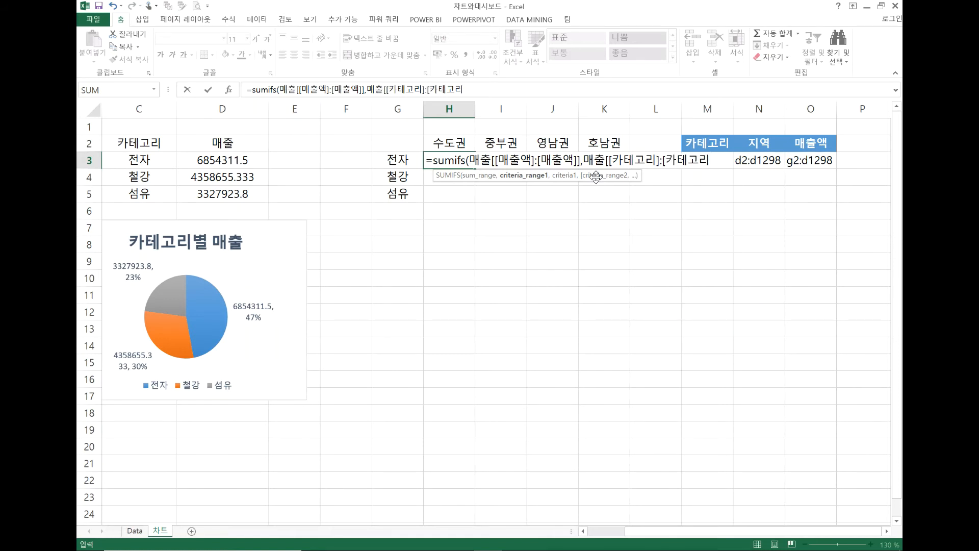
text(])
text(,)
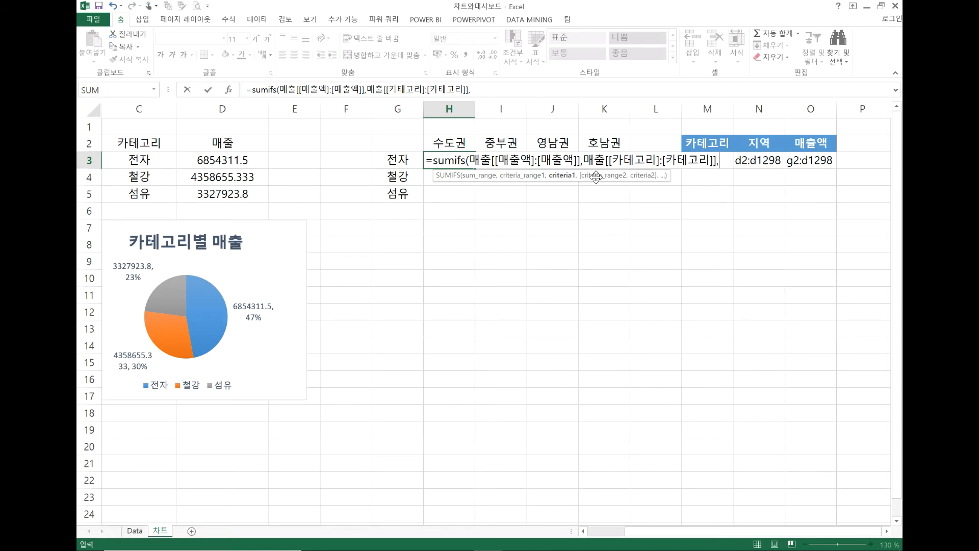
- Set the first criterion to the 전자 cell G3 with only its column locked, as $G3
click(404, 161)
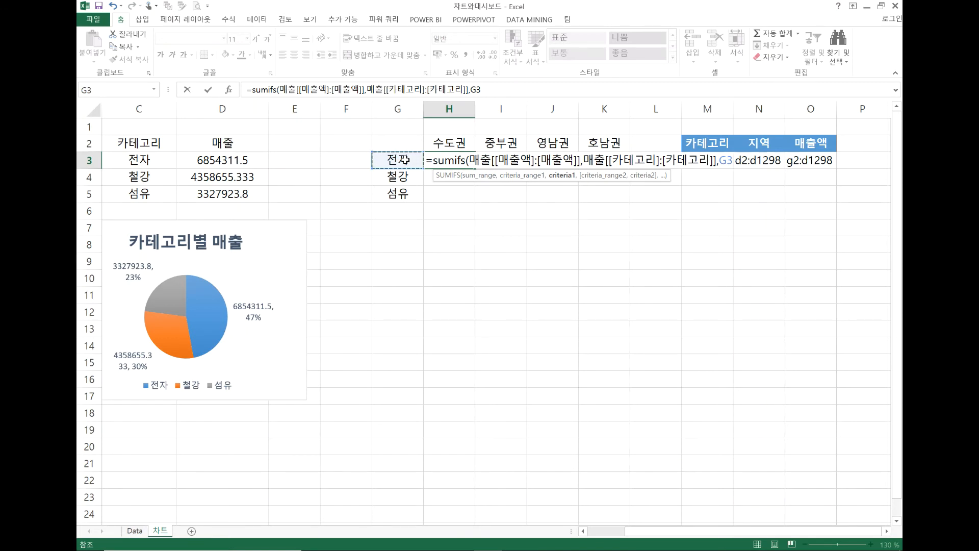
key(F4)
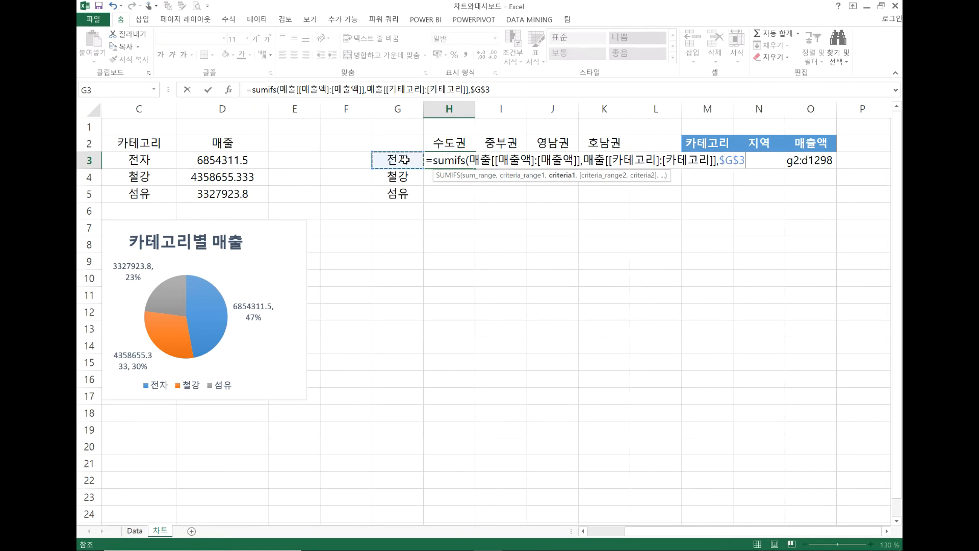
key(F4)
key(F4)
- Enter the second criteria range as the fixed structured column reference 매출[[지역]:[지역]]
text(,매출)
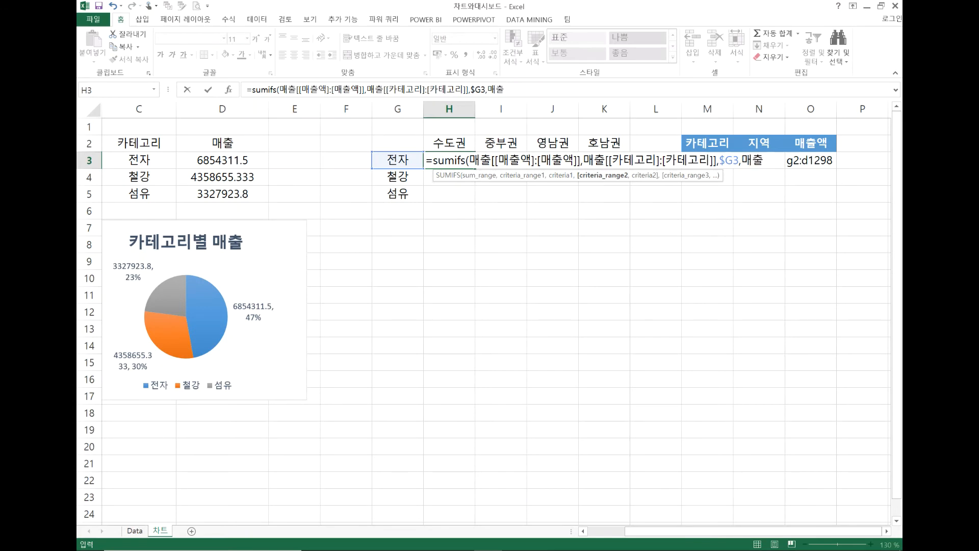
text([)
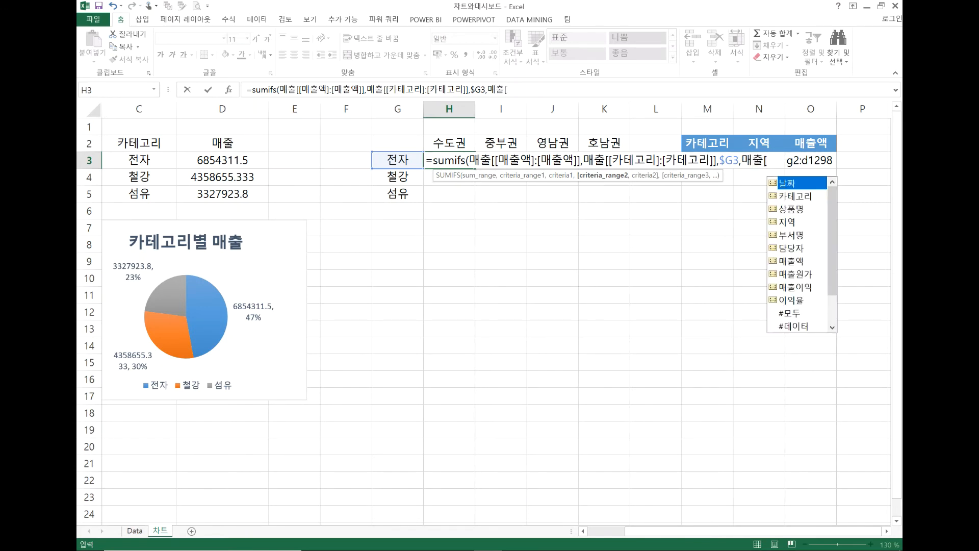
text([)
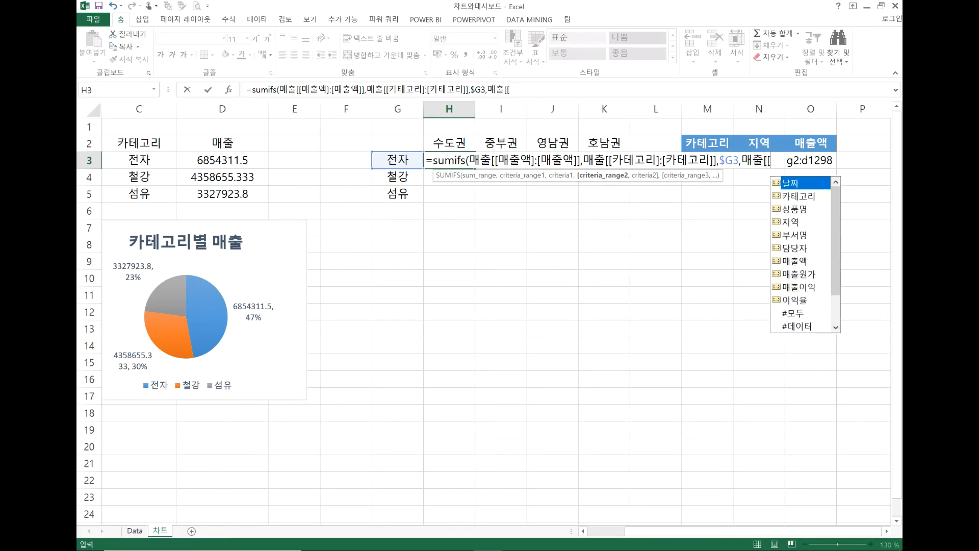
click(800, 227)
double_click(800, 227)
text(]:[지역)
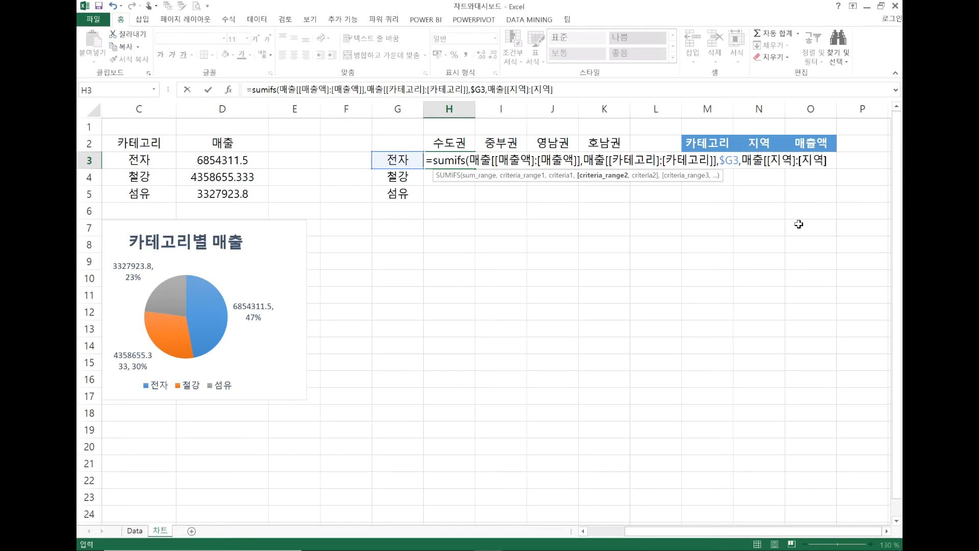
text(]],)
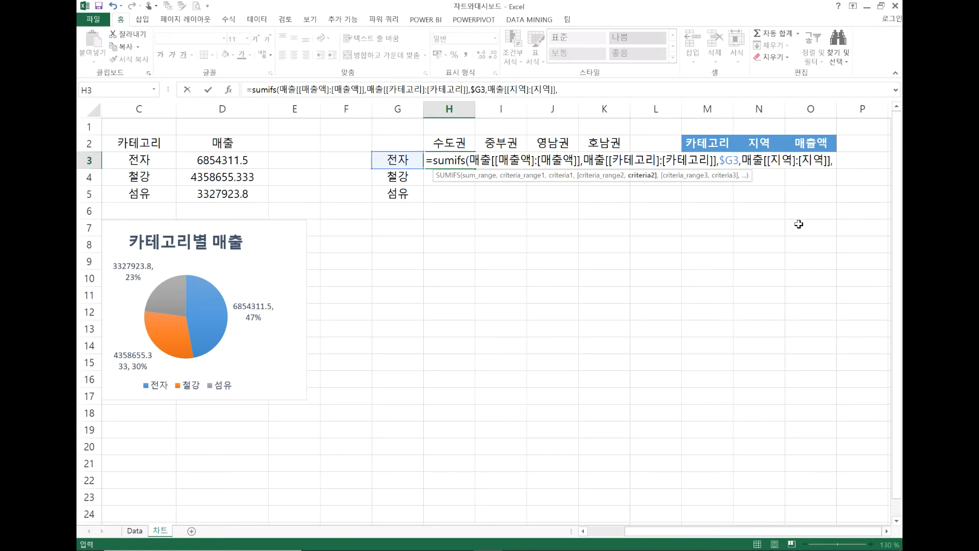
- Set the second criterion to the 수도권 heading with its row locked, as H$2, and close the formula's parenthesis
click(443, 142)
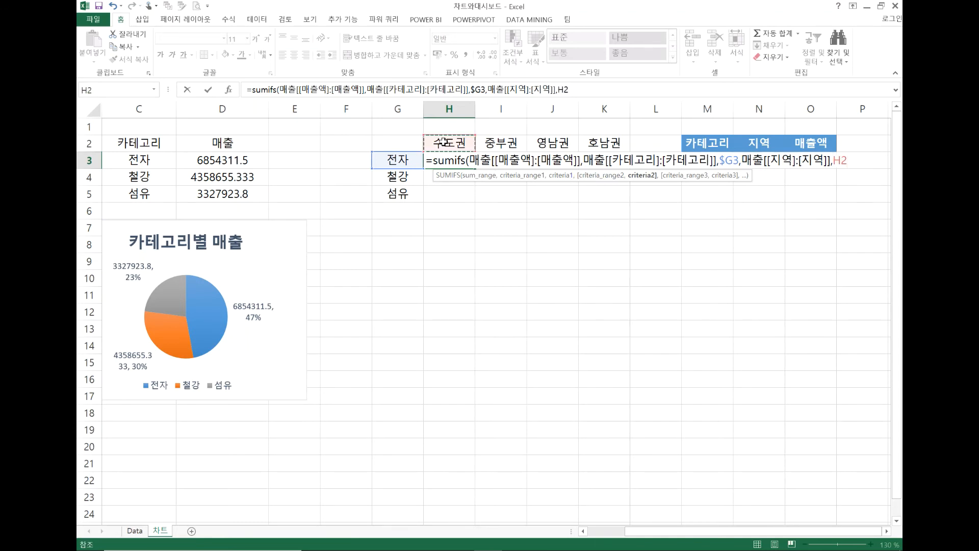
key(F4)
key(F4)
text())
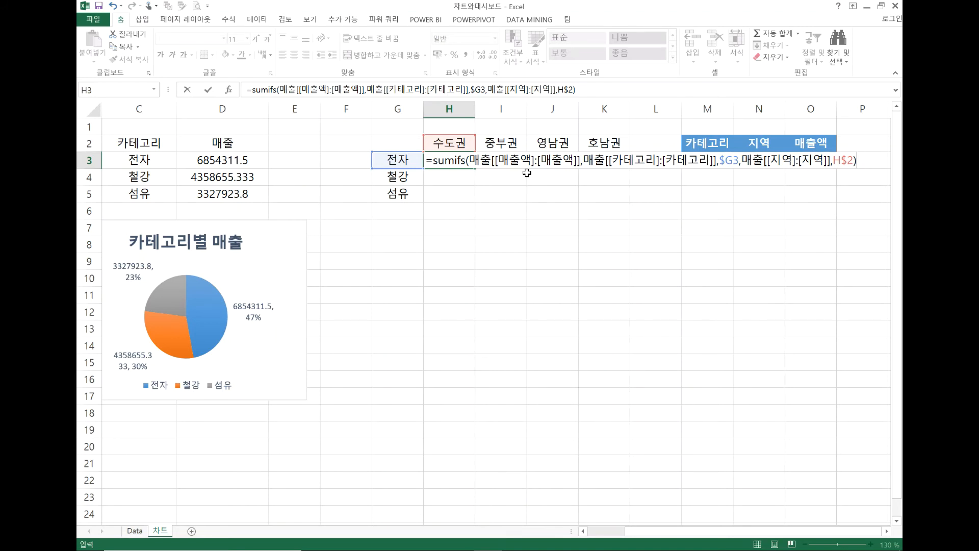
- Confirm the SUMIFS formula in H3 and fill it across all categories and regions in H3:K5
key(Return)
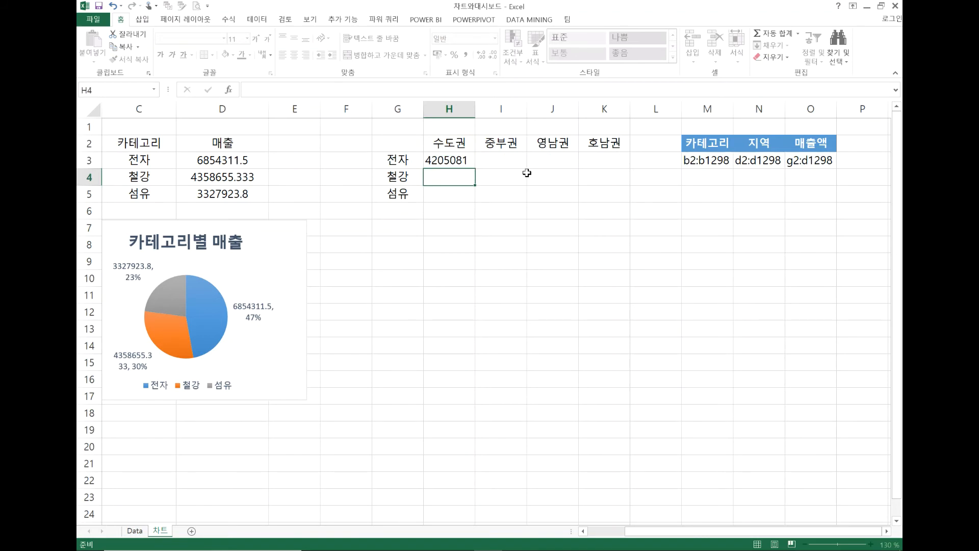
click(462, 161)
drag(475, 169, 626, 205)
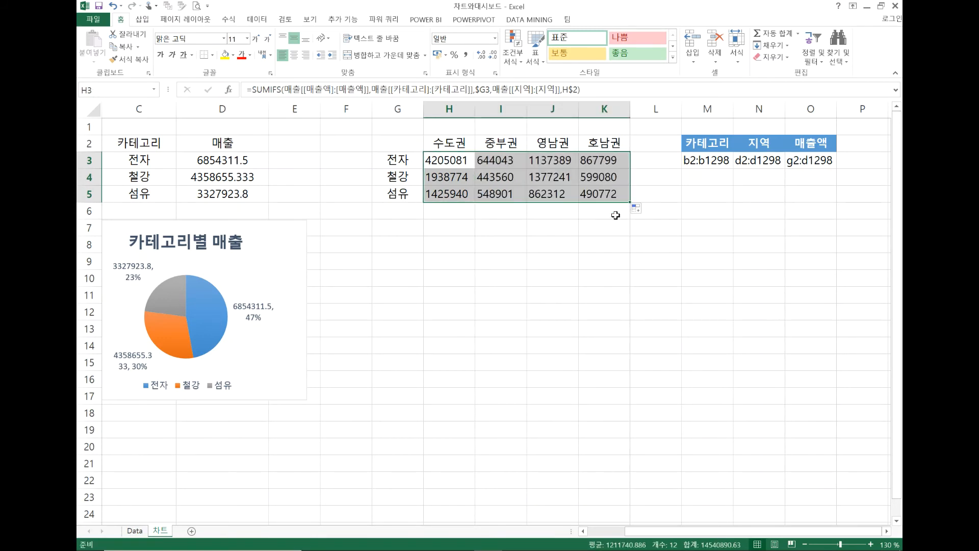
- Insert a 2-D clustered column chart from the category-by-region summary in G2:K5
drag(409, 147, 603, 199)
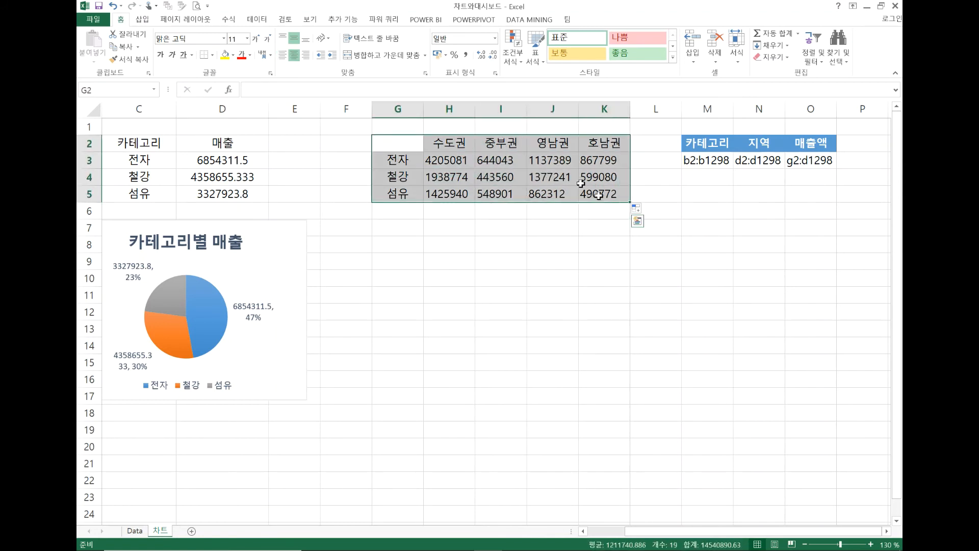
click(143, 21)
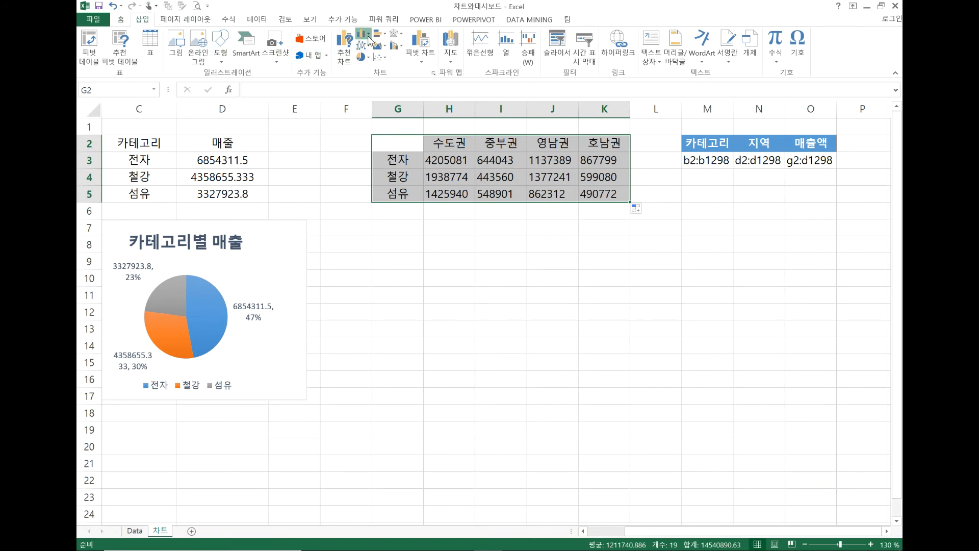
click(368, 35)
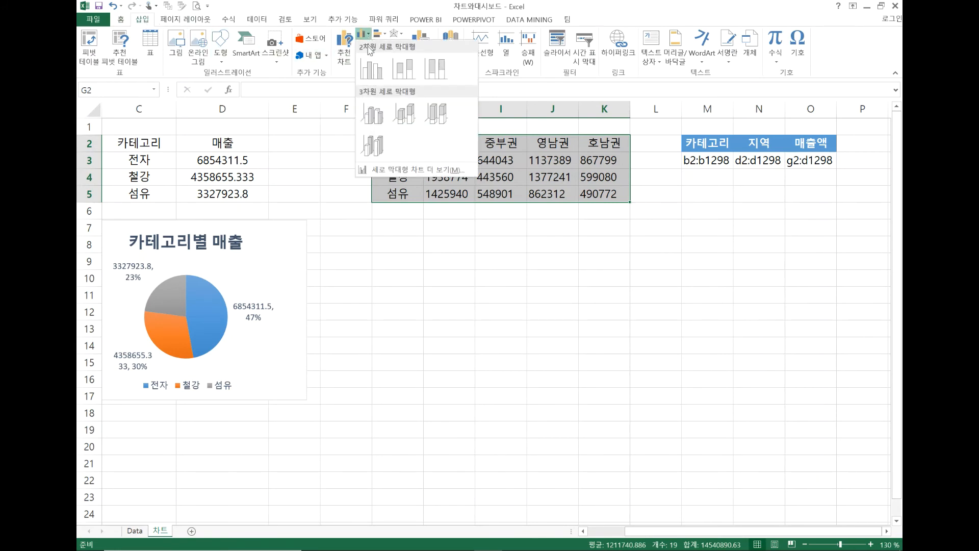
click(371, 69)
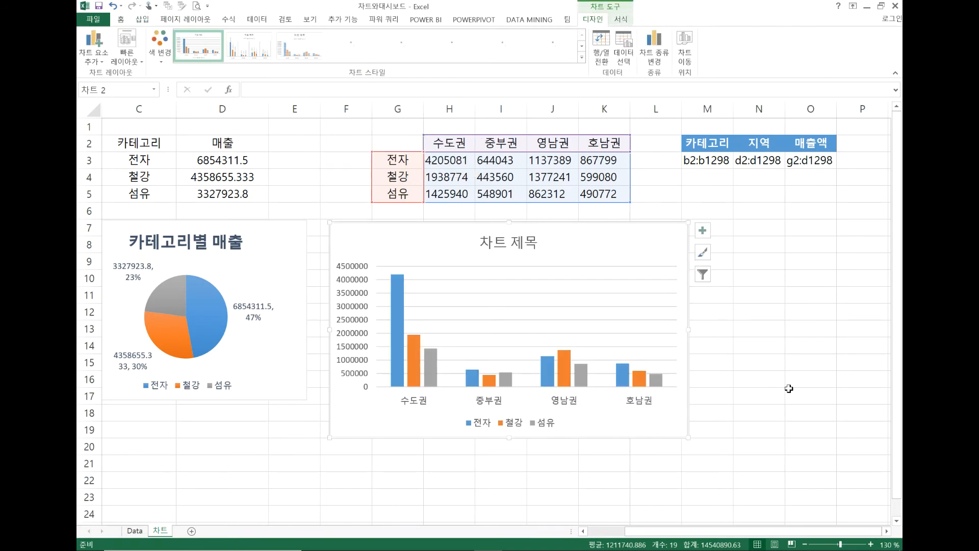
- Change the new column chart's title to "지역별 카테고리 매출"
click(508, 244)
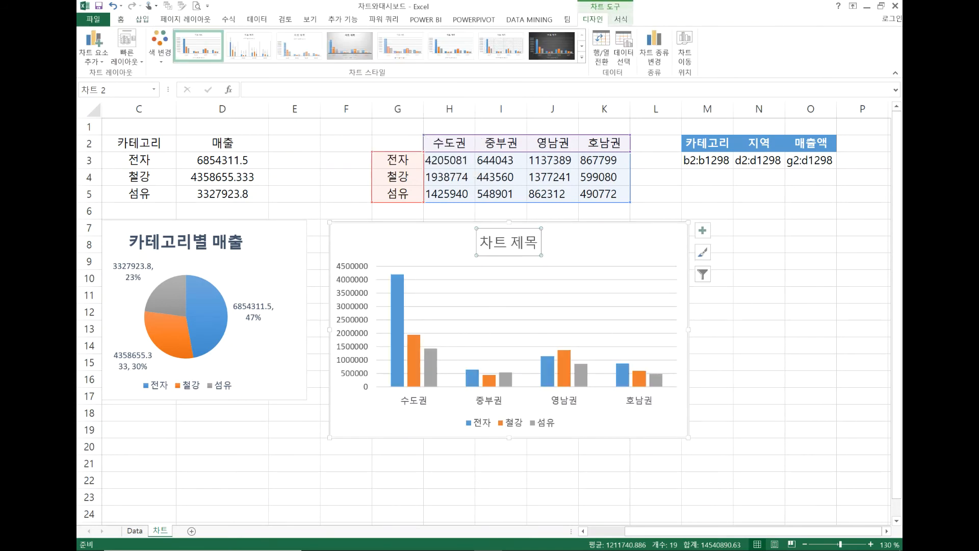
drag(480, 244, 557, 244)
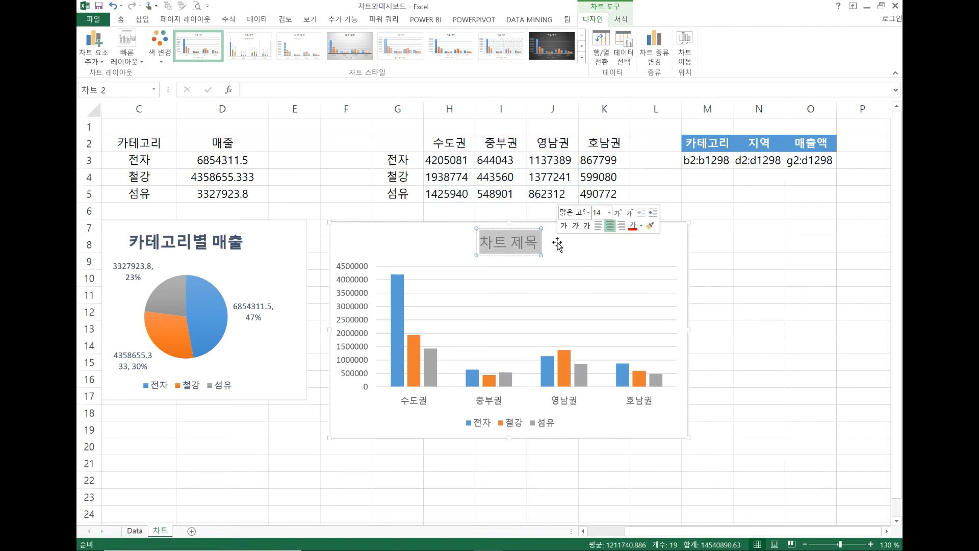
text(지역별 가)
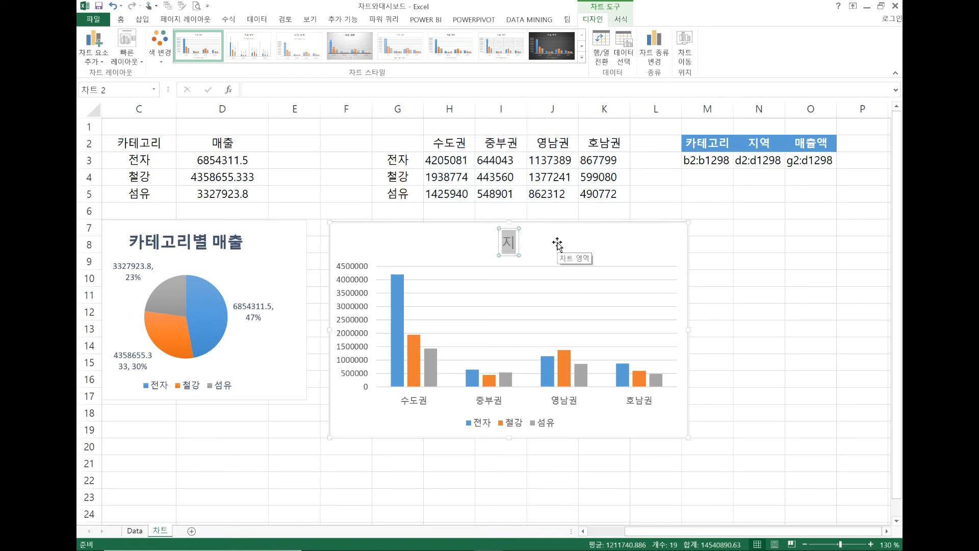
key(BackSpace)
key(BackSpace)
text(카텔)
key(BackSpace)
text(고리)
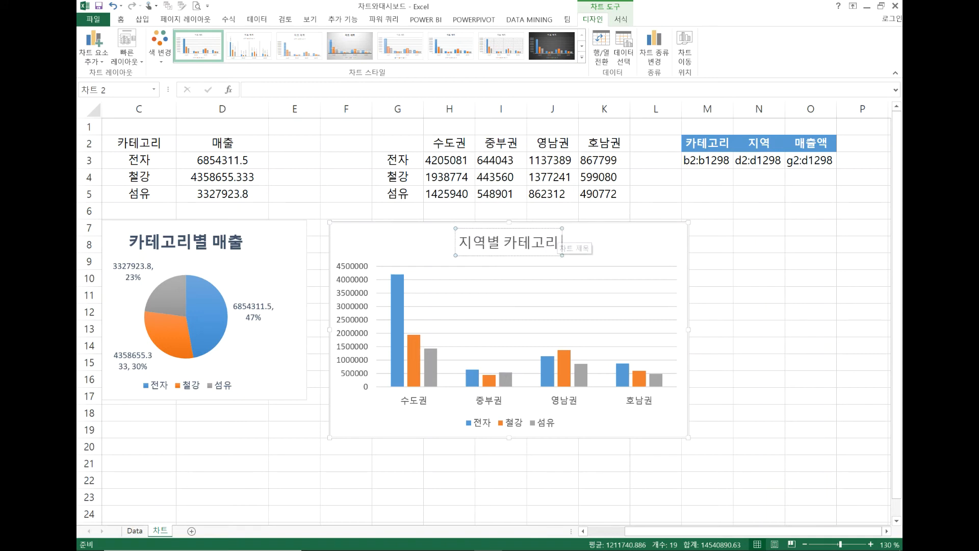
text( 매)
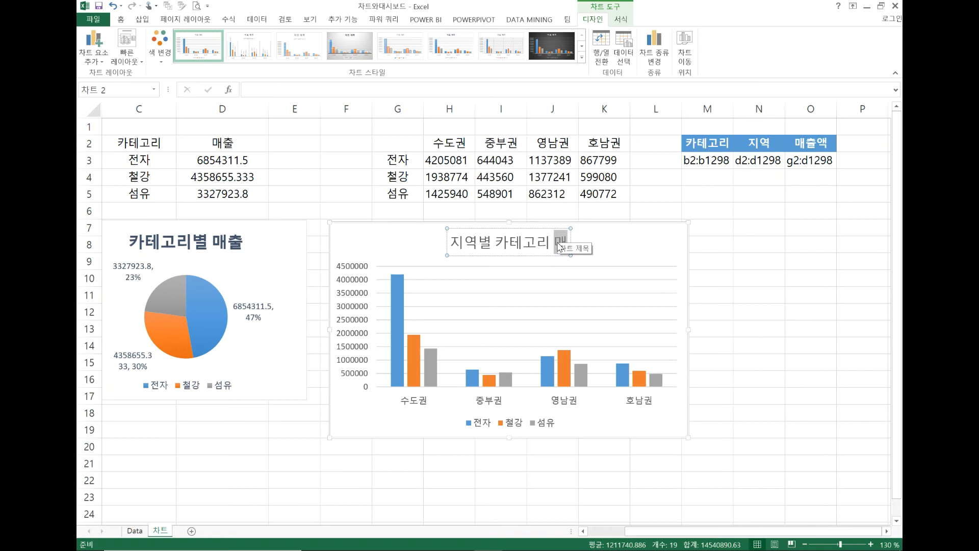
text(츠)
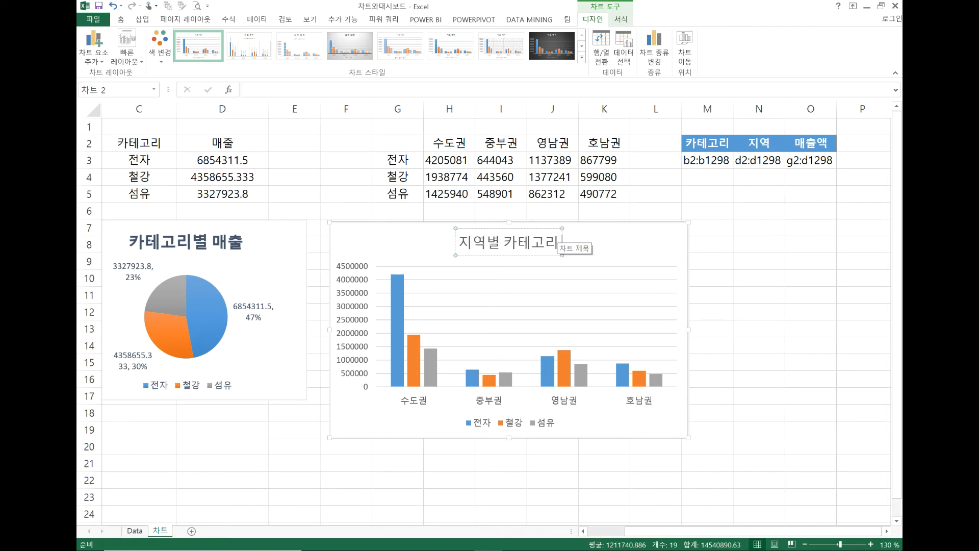
text(ㄹ)
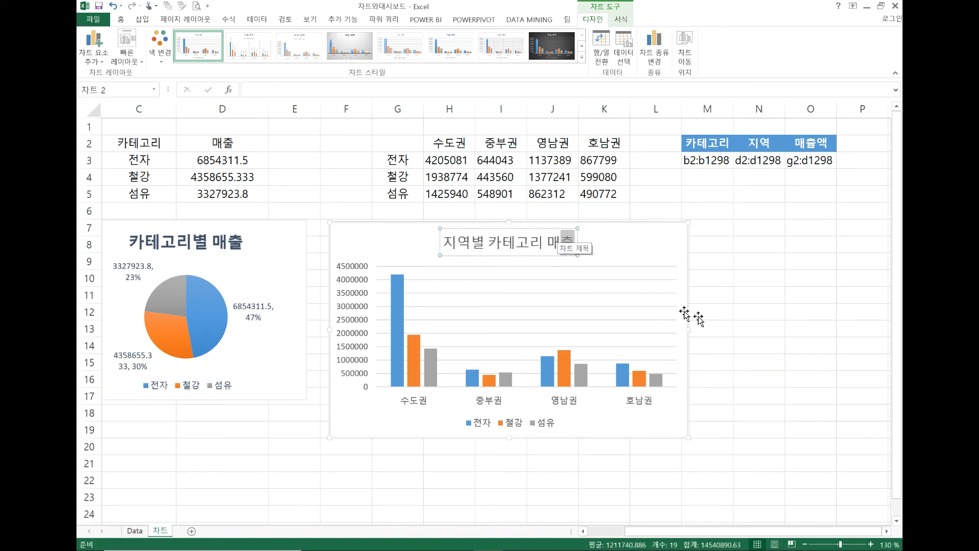
click(767, 326)
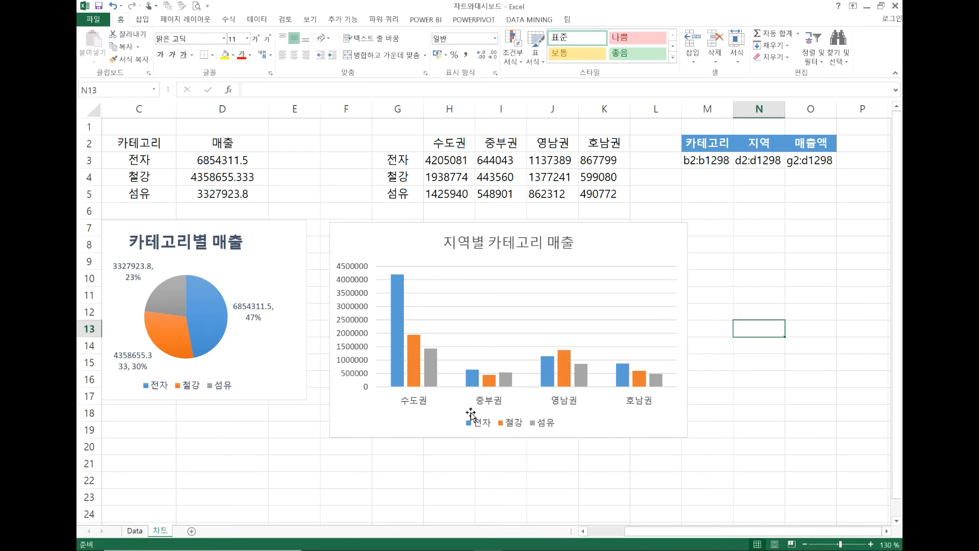
- Compare the source ranges of the two charts, C2:D5 and G2:K5
click(644, 238)
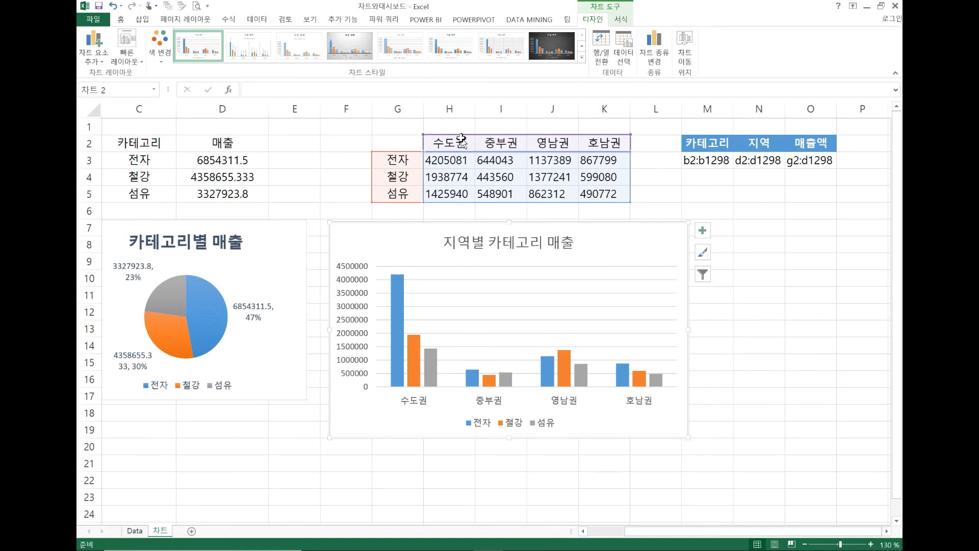
drag(140, 145, 237, 191)
drag(387, 143, 622, 194)
- Change the 지역별 카테고리 매출 chart to the clustered bar type (묶은 가로 막대형)
click(620, 241)
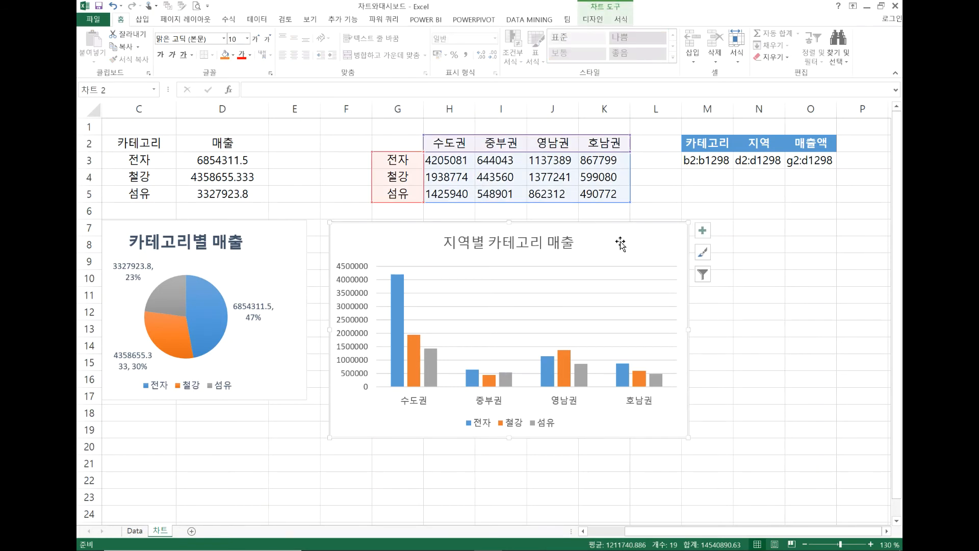
click(596, 20)
click(655, 51)
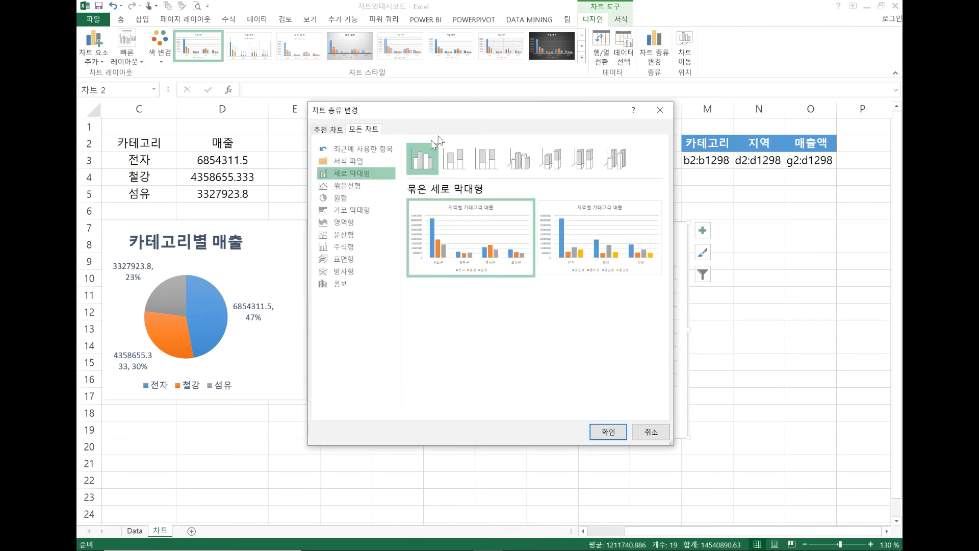
click(374, 210)
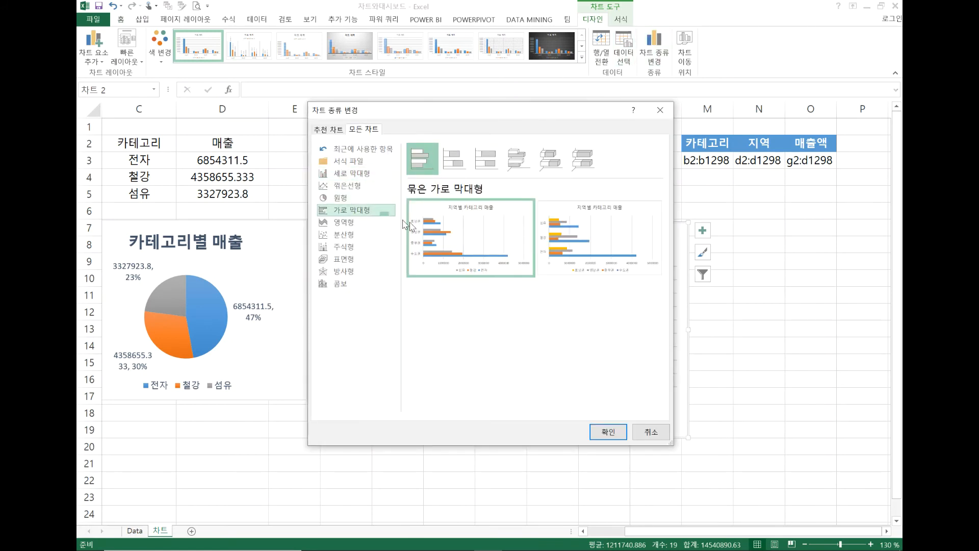
click(605, 434)
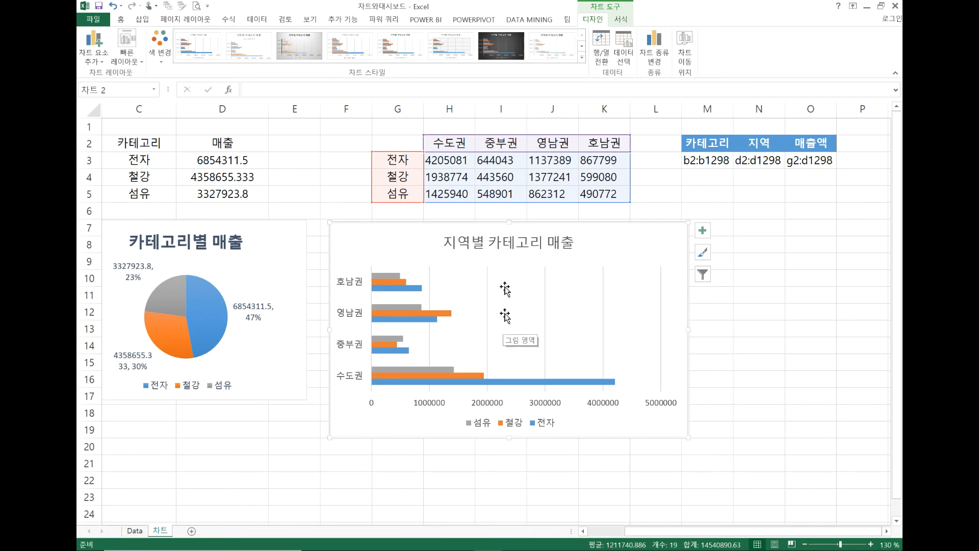
- Compare the SUMIFS formula in H3 with the SUMIF formula in D3 and review the region results in H3:K5
click(462, 160)
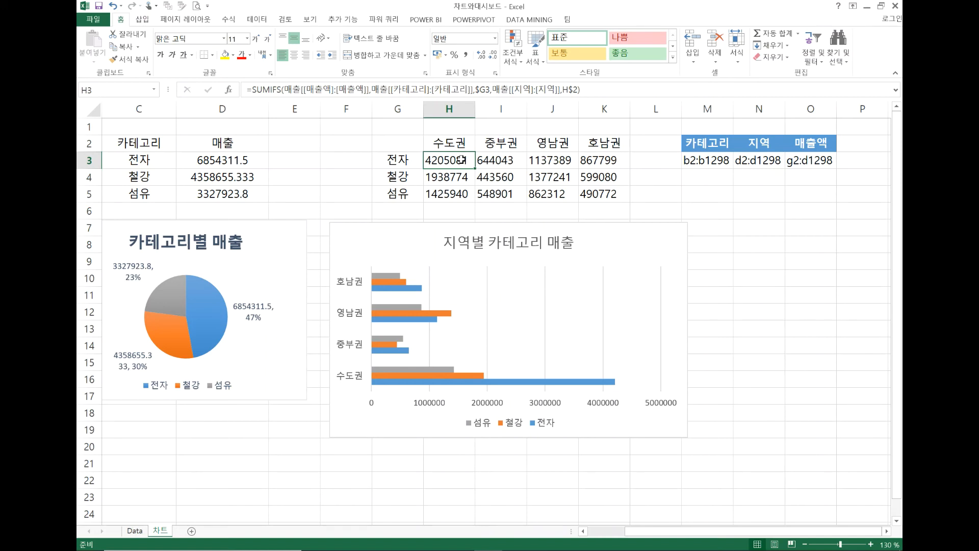
click(238, 161)
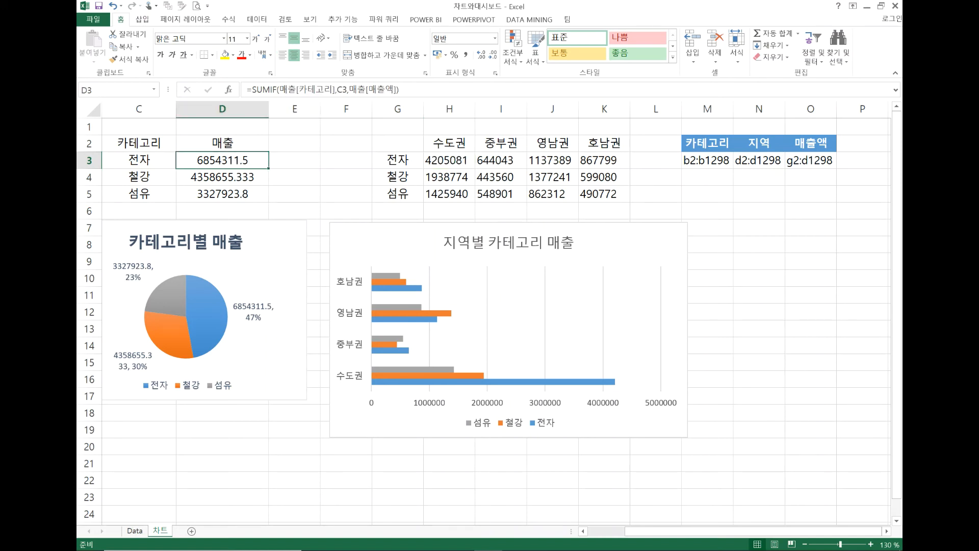
drag(279, 89, 394, 89)
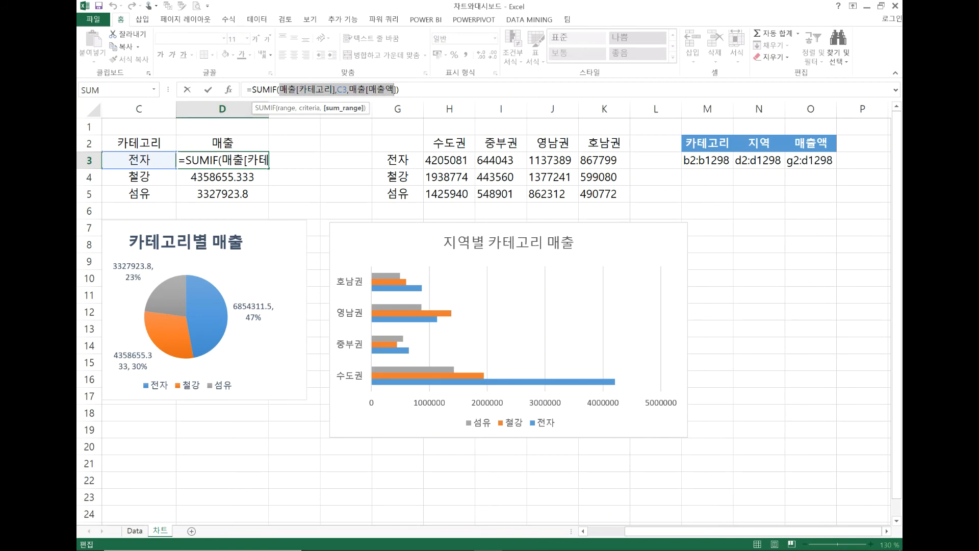
key(ctrl+Return)
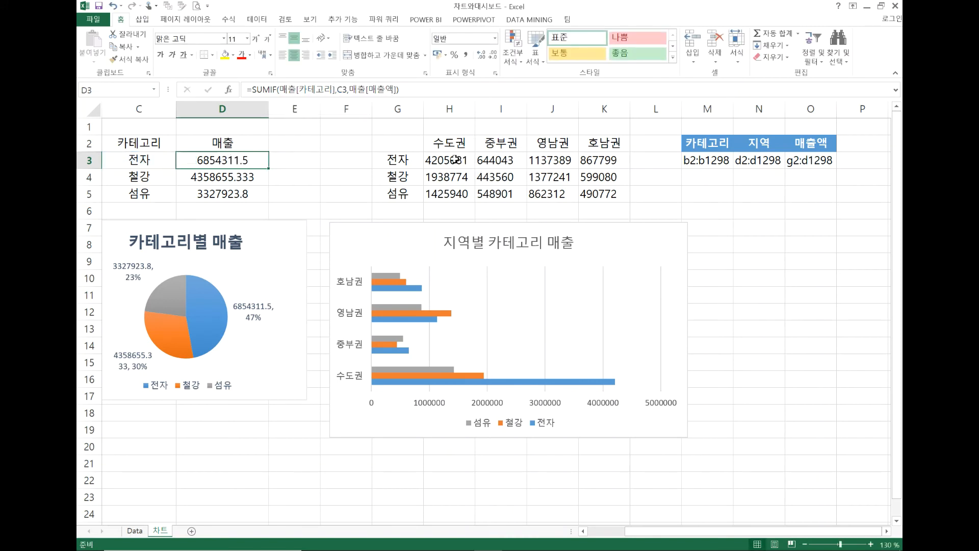
click(466, 162)
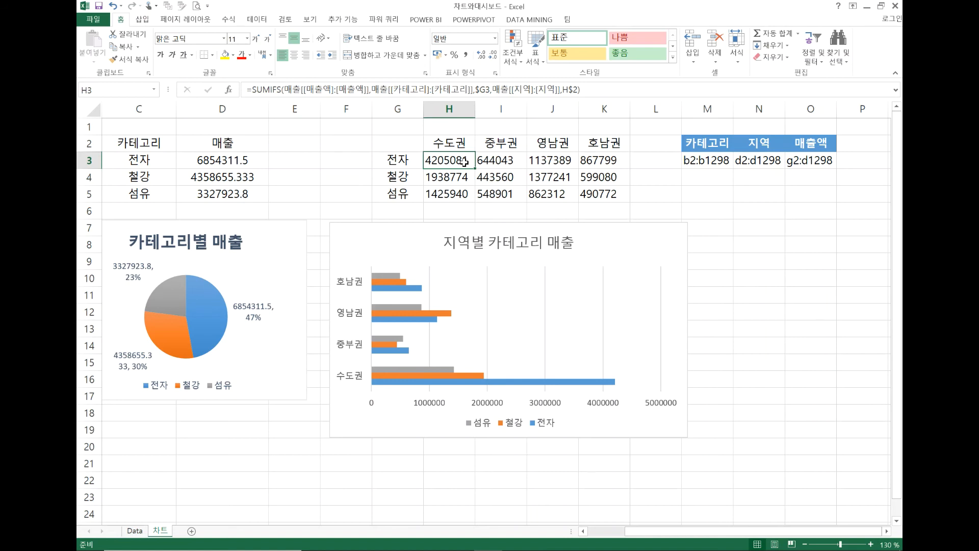
click(509, 175)
drag(464, 160, 604, 192)
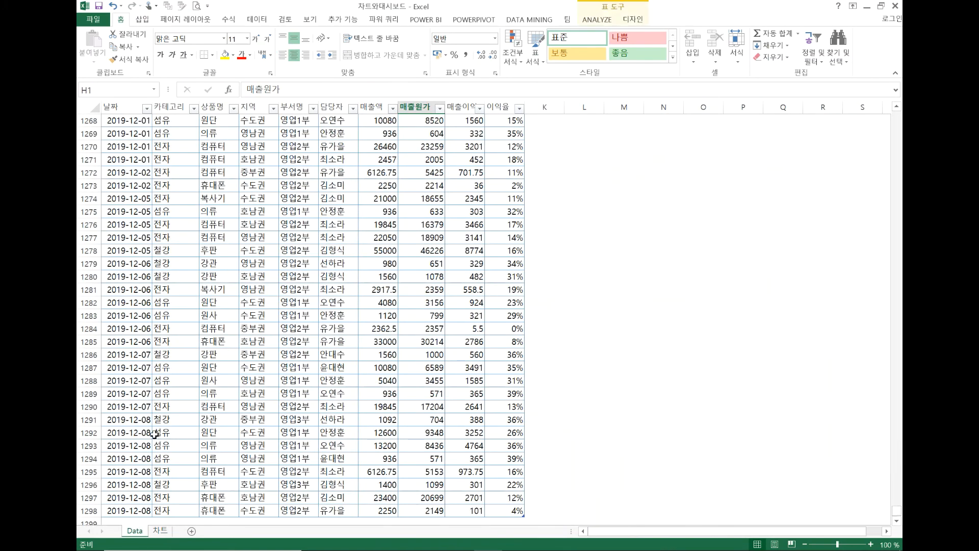
- Find the first empty row below the 매출 table on the Data sheet and return to the 차트 sheet
scroll(154, 438, down, 15)
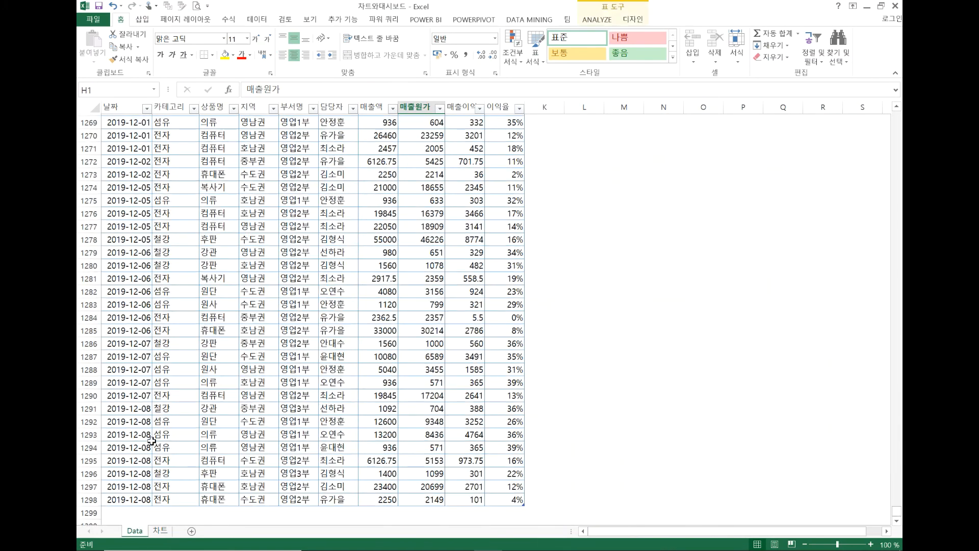
scroll(154, 436, up, 20)
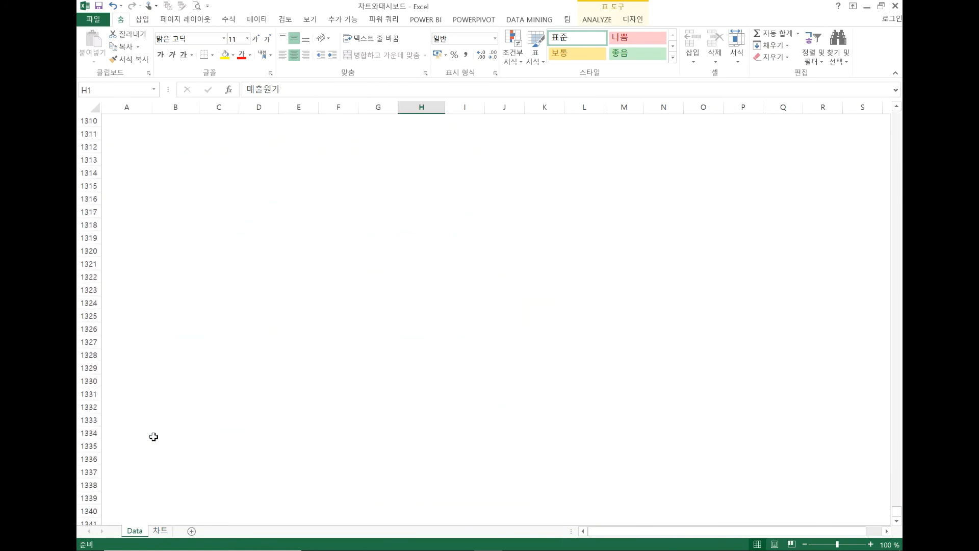
scroll(239, 391, down, 3)
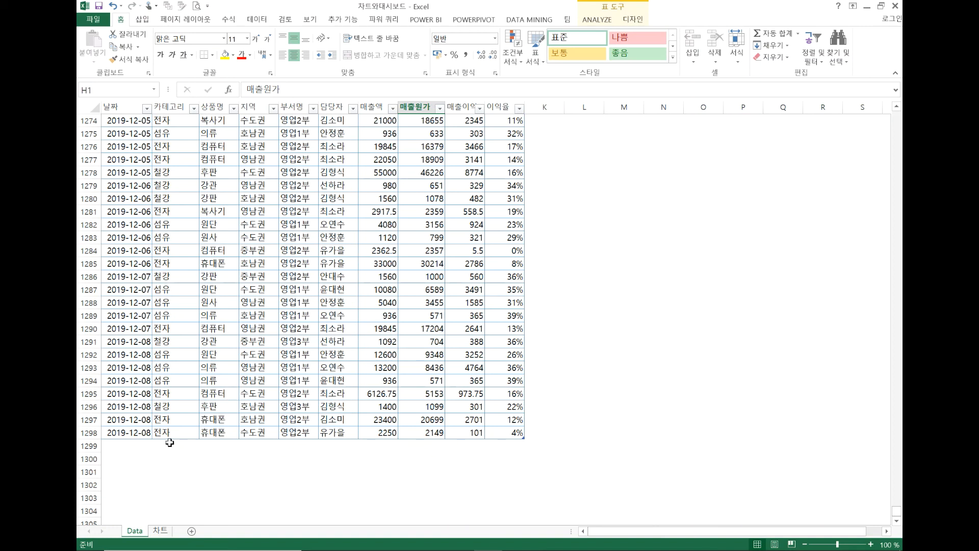
click(134, 444)
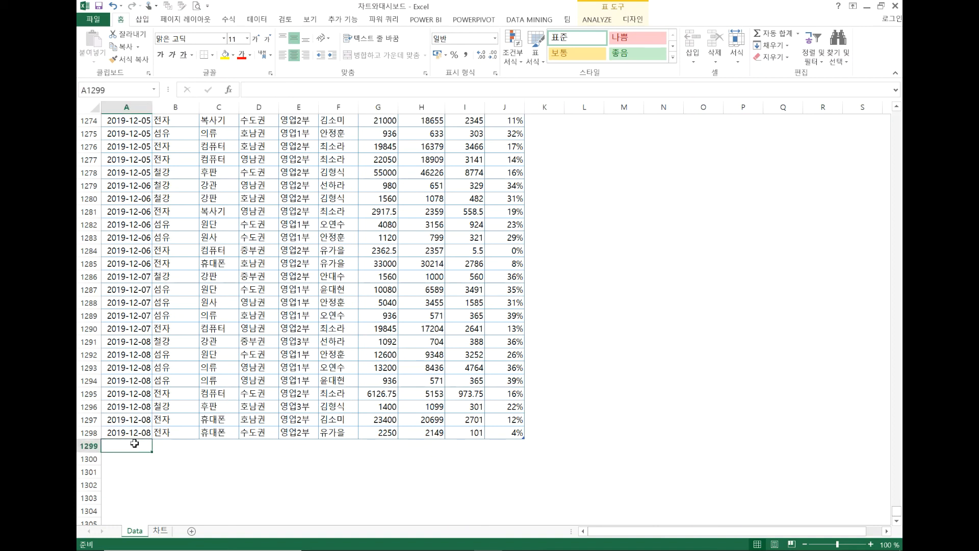
click(160, 531)
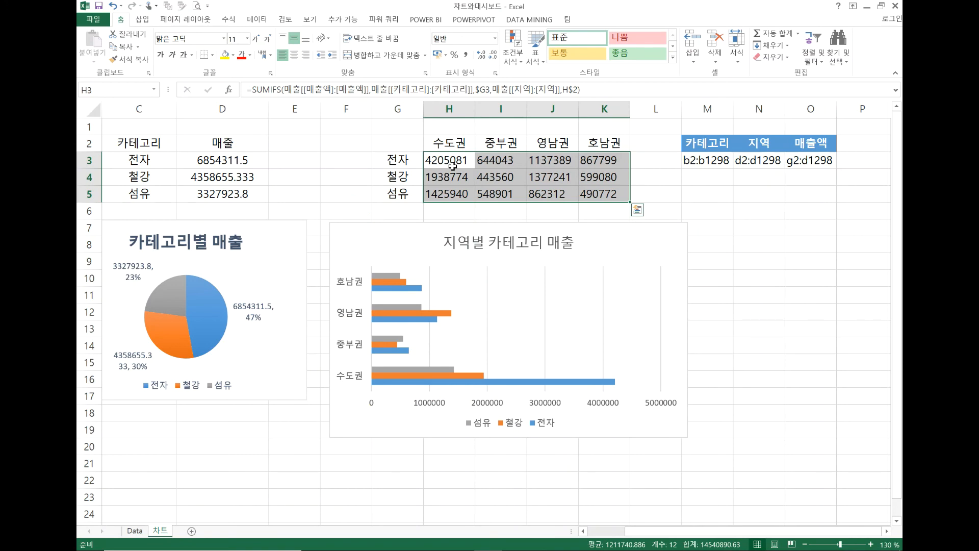
- Start a new record in row 1299 of the Data sheet by copying the date 2019-12-08 from the cell above
click(134, 530)
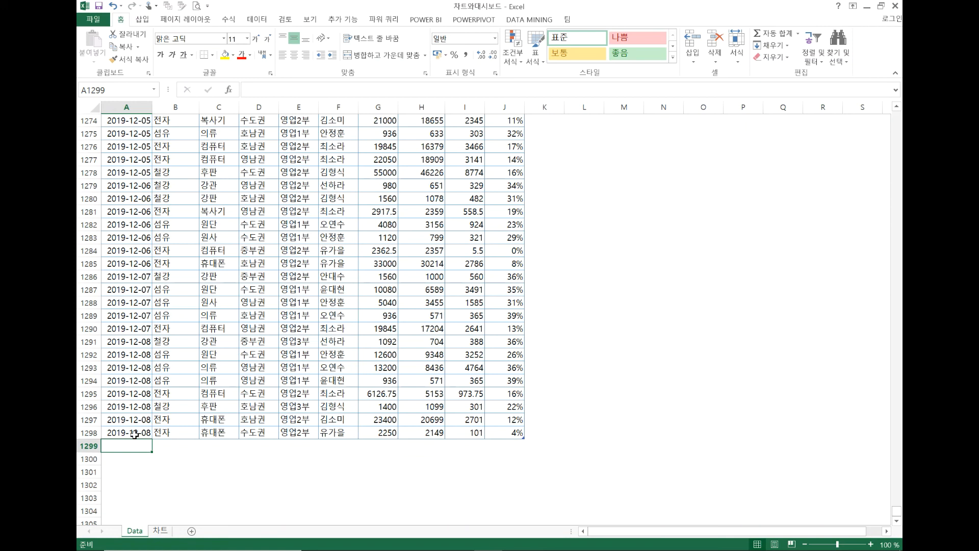
key(ctrl+apostrophe)
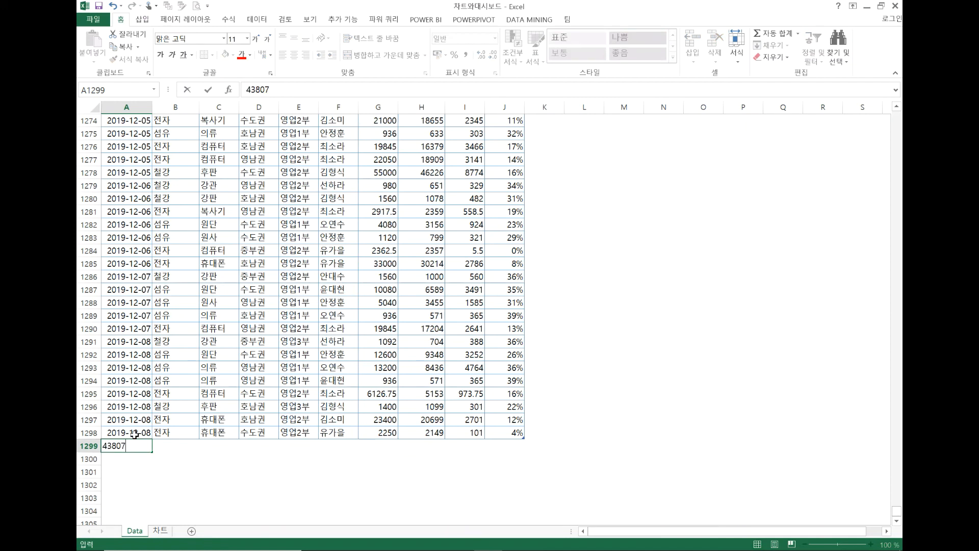
key(Return)
- Fill in row 1299 of the 매출 table with category 전자, product 휴대폰, region 수도권, department 영업2부 and the salesperson's name
click(167, 443)
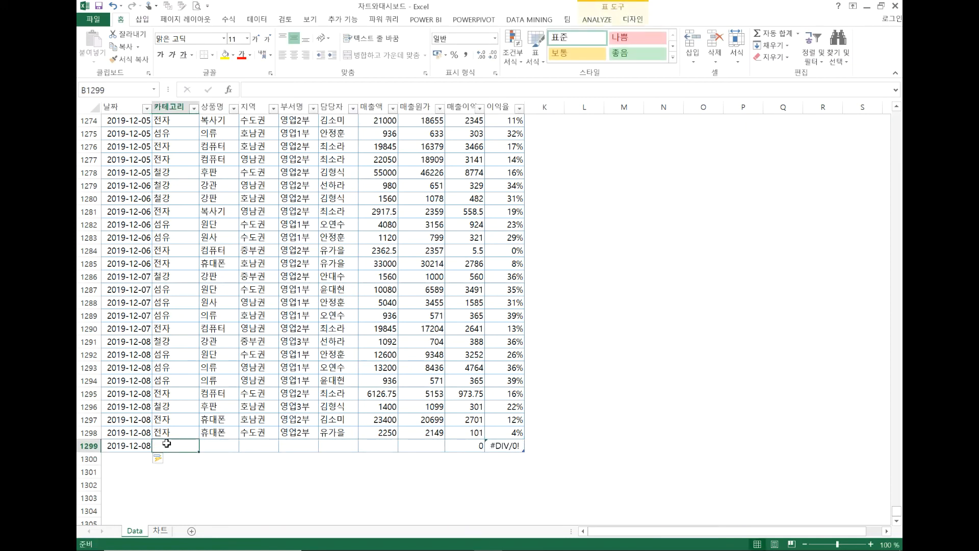
text(전자)
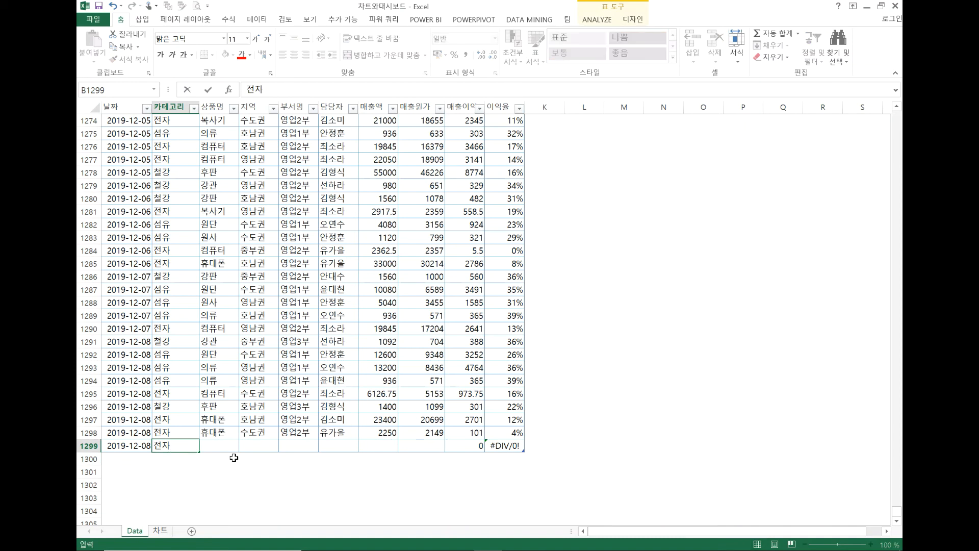
click(224, 443)
text(휴대폰)
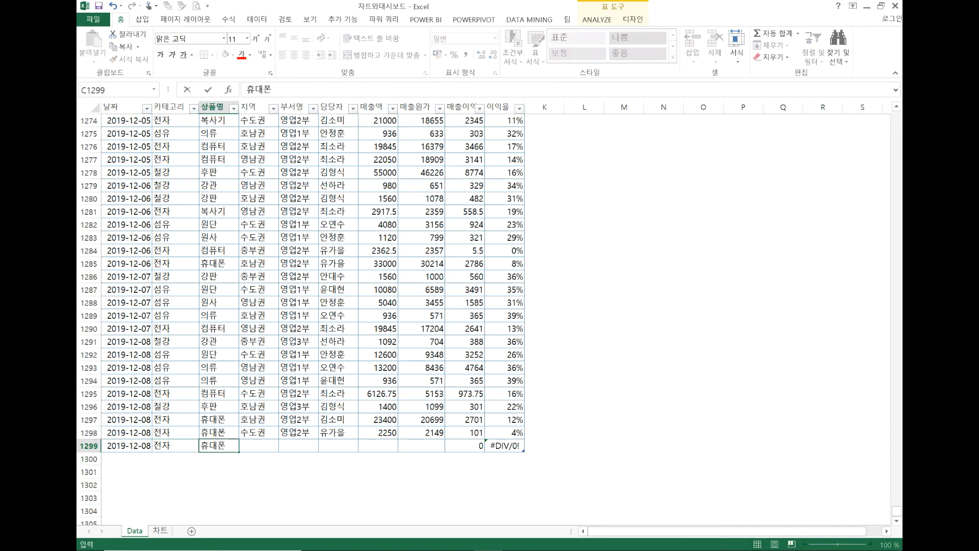
click(259, 445)
text(수도권)
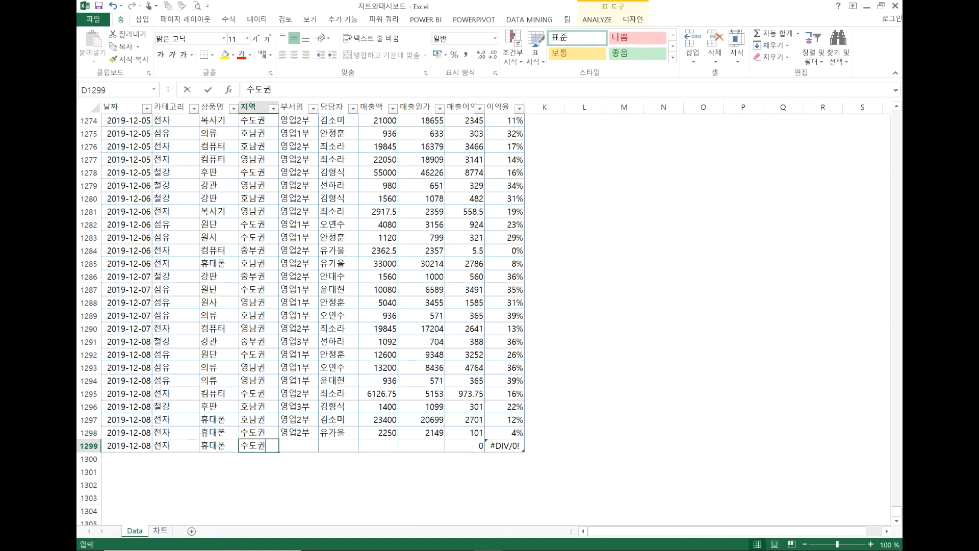
click(289, 444)
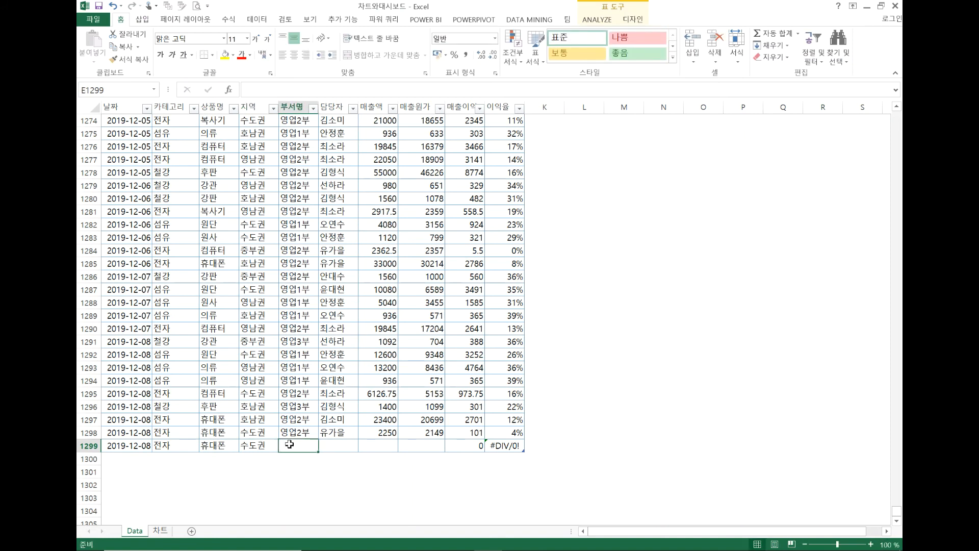
text(영업2부)
click(334, 441)
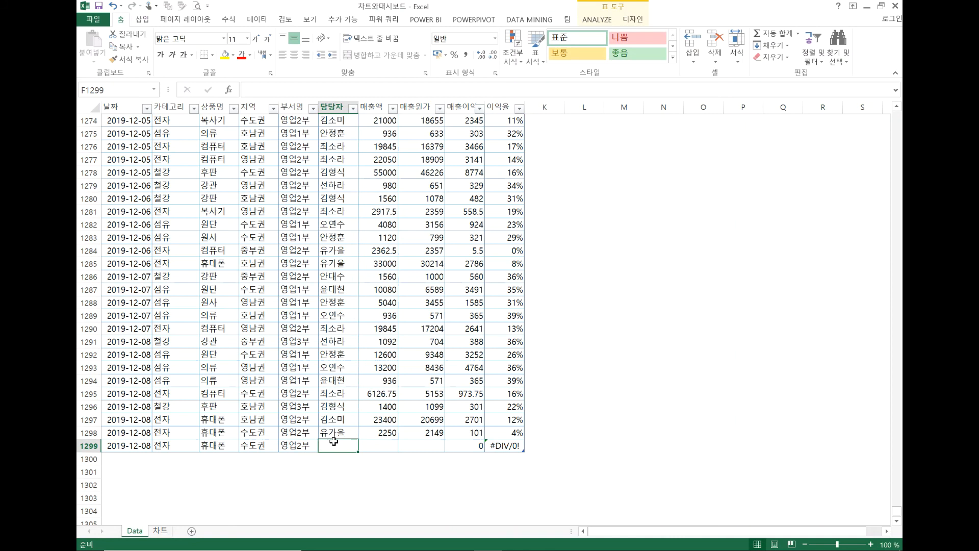
text(유가을)
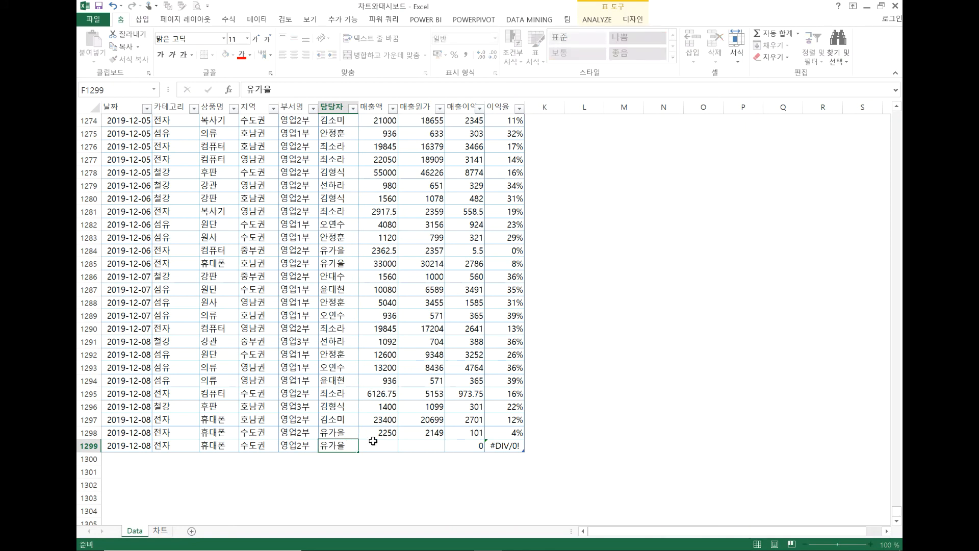
- Set the new record's 매출액 to 1000000 and its 매출원가 to 200000
click(374, 443)
text(100)
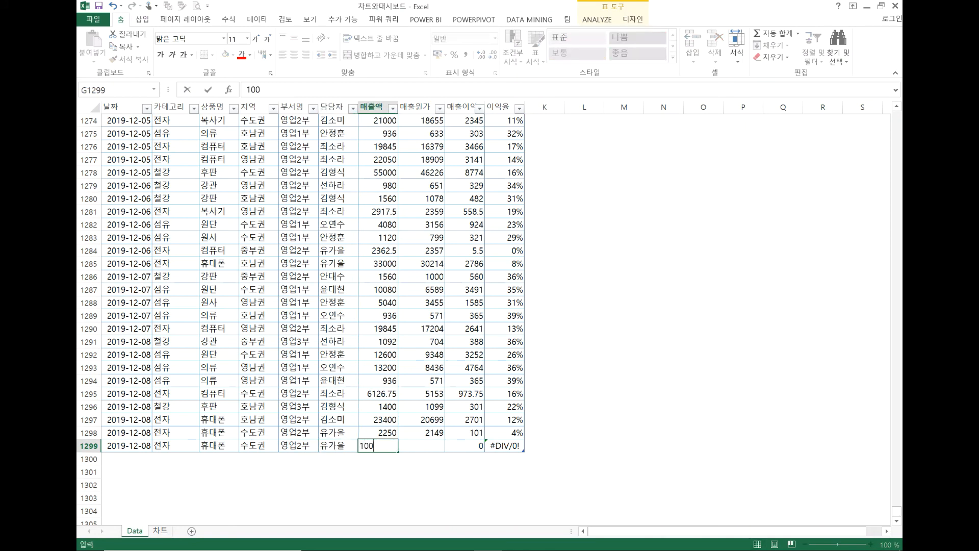
text(0000)
click(423, 447)
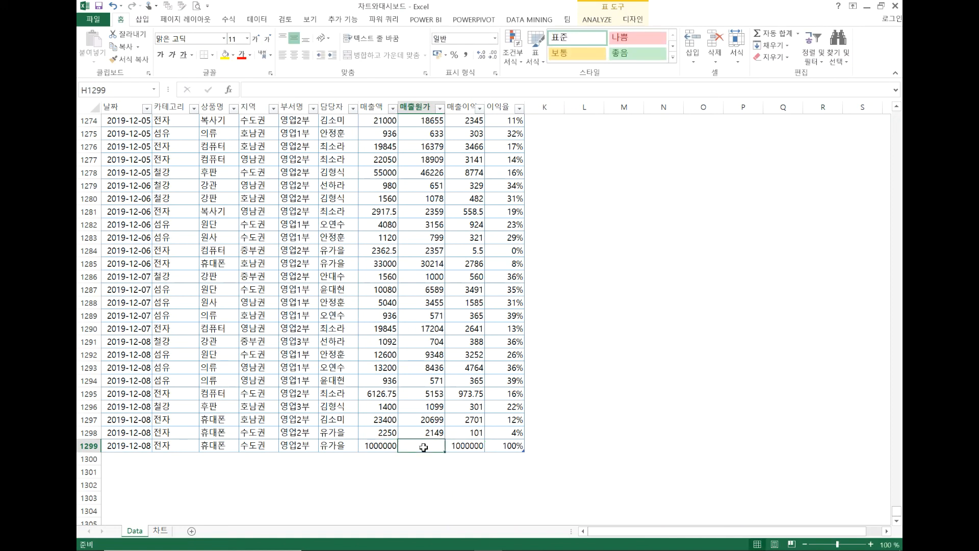
text(200000)
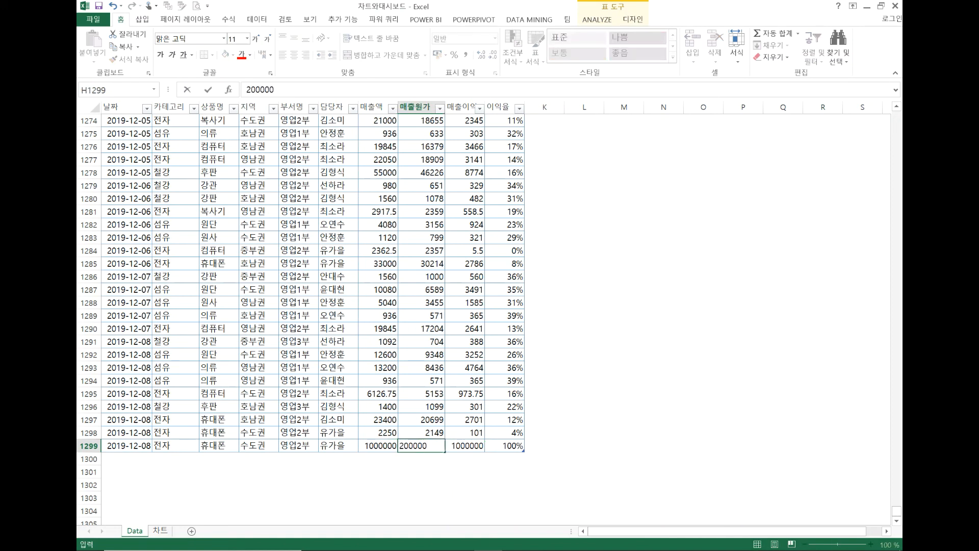
key(Return)
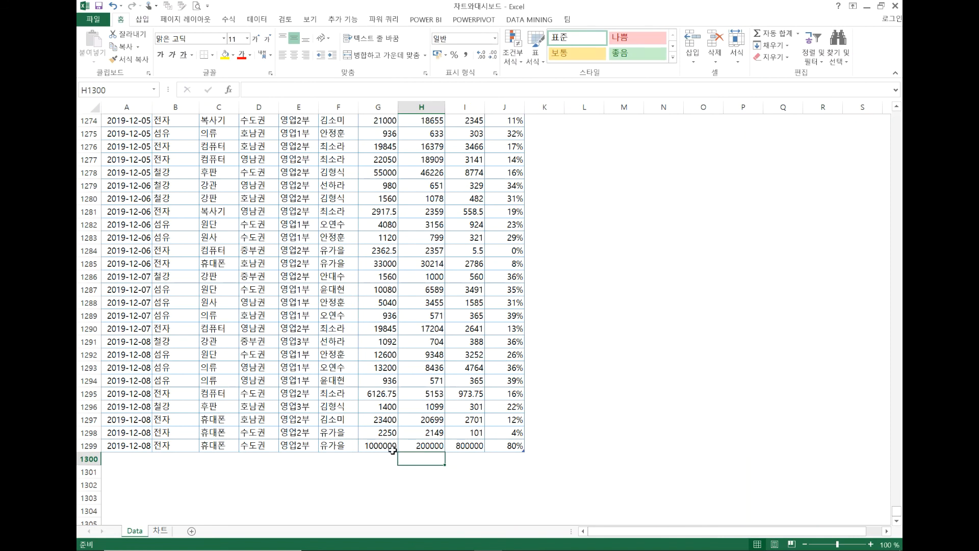
- Check the SUMIFS result in H3 on the 차트 sheet and shift the 지역별 카테고리 매출 chart slightly up and to the left
click(160, 530)
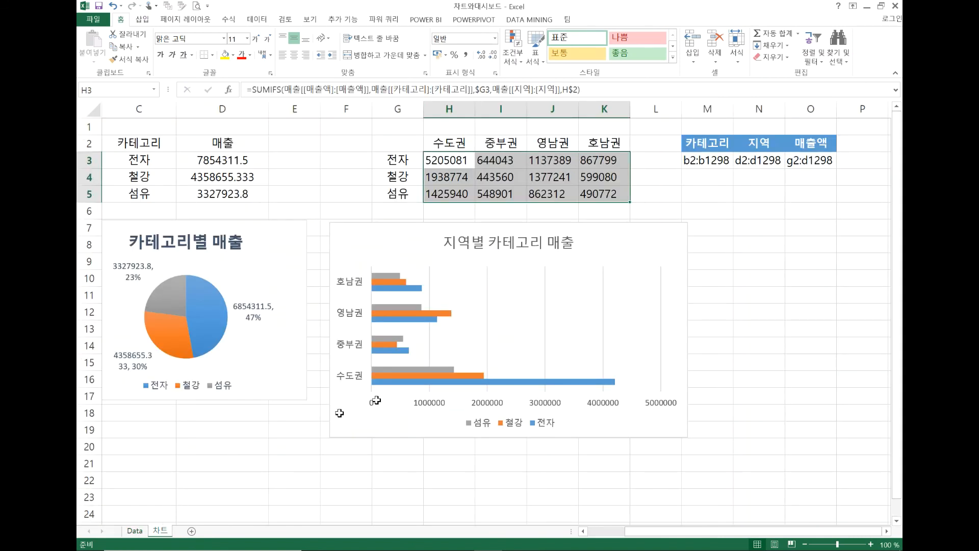
click(434, 162)
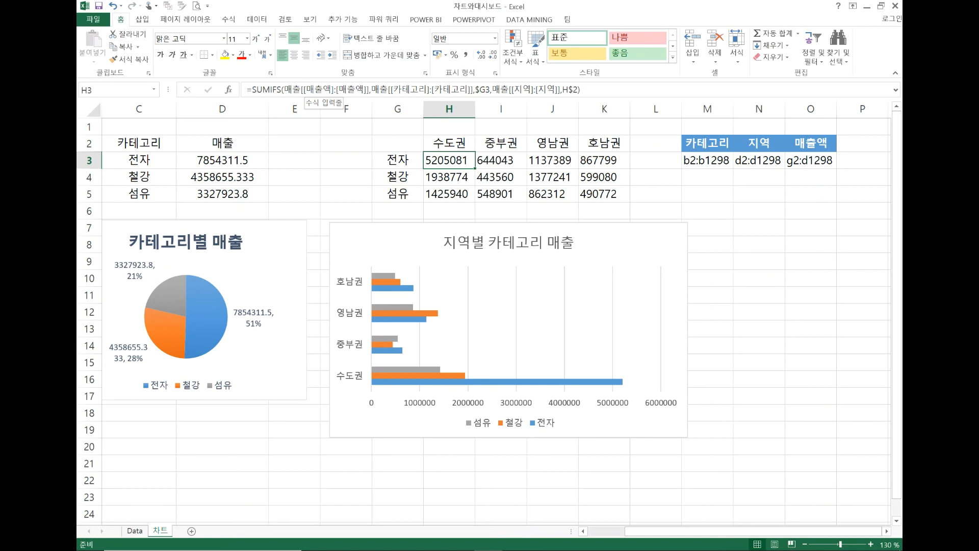
click(566, 227)
drag(566, 227, 559, 223)
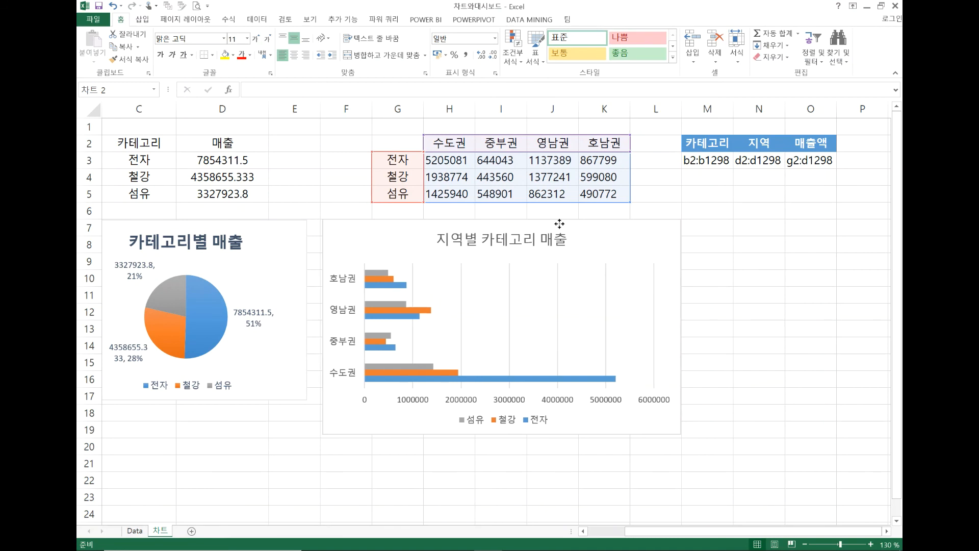
- Inspect the SUMIFS formula in J3 and select the region-by-category summary table G2:K5
click(548, 161)
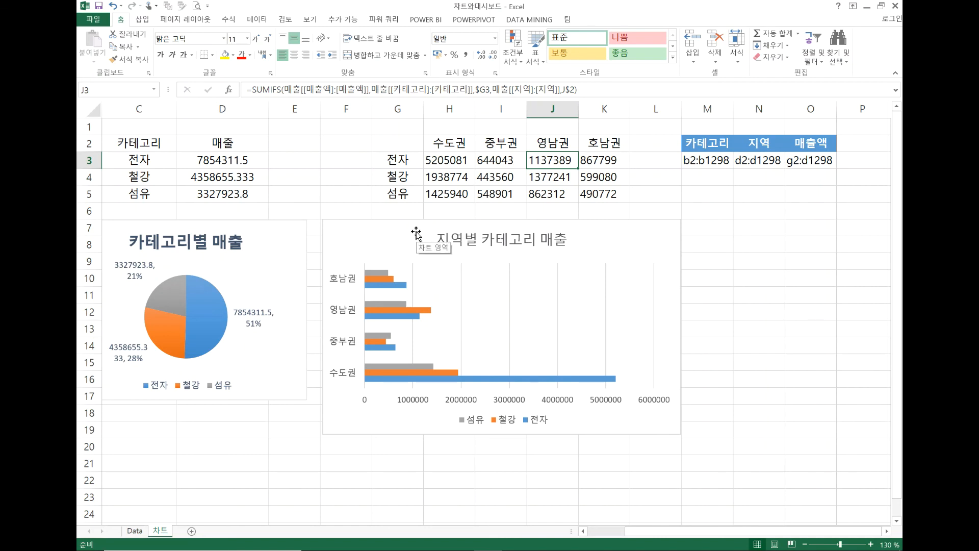
drag(403, 140, 607, 190)
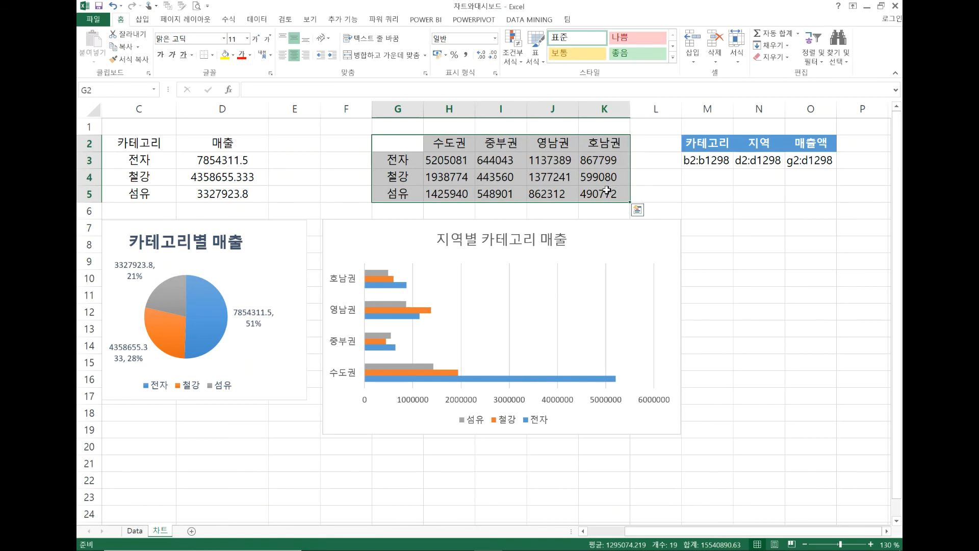